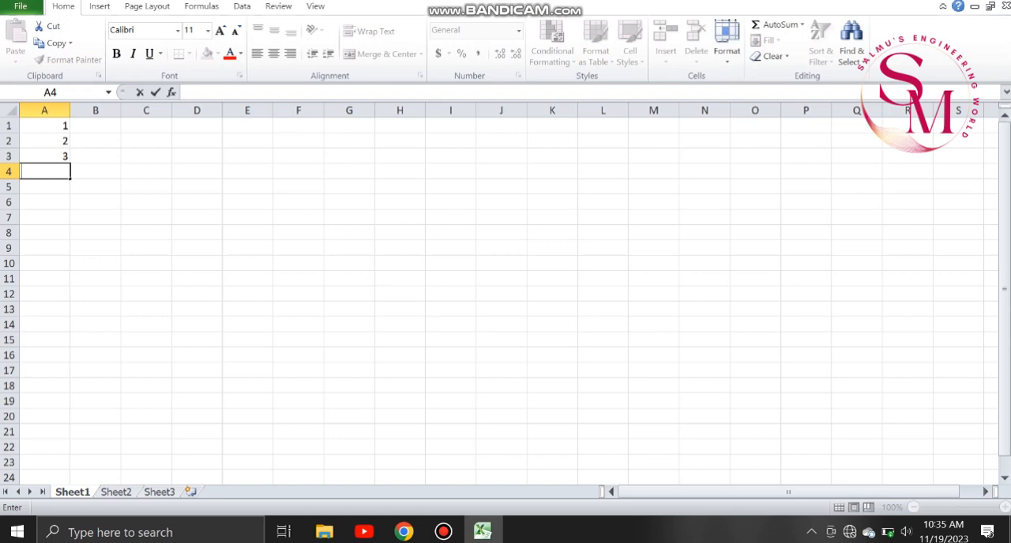
# Replace the existing numbers in column A with a series from 1 to 19 in A1:A19, starting from 1 and 2.
pyautogui.moveTo(44, 127); pyautogui.dragTo(94, 171)
pyautogui.press('Delete')
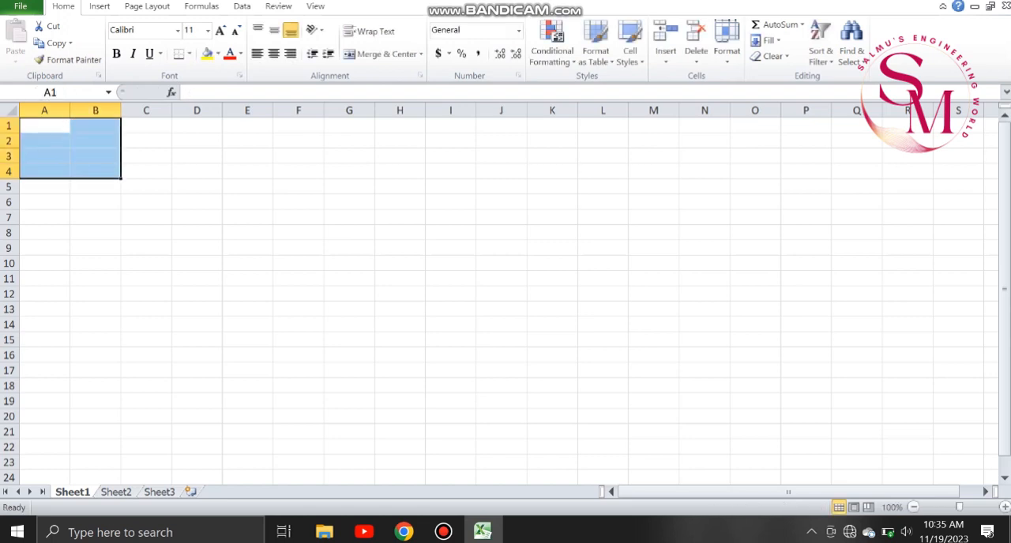
pyautogui.click(45, 127)
pyautogui.write('1')
pyautogui.press('Return')
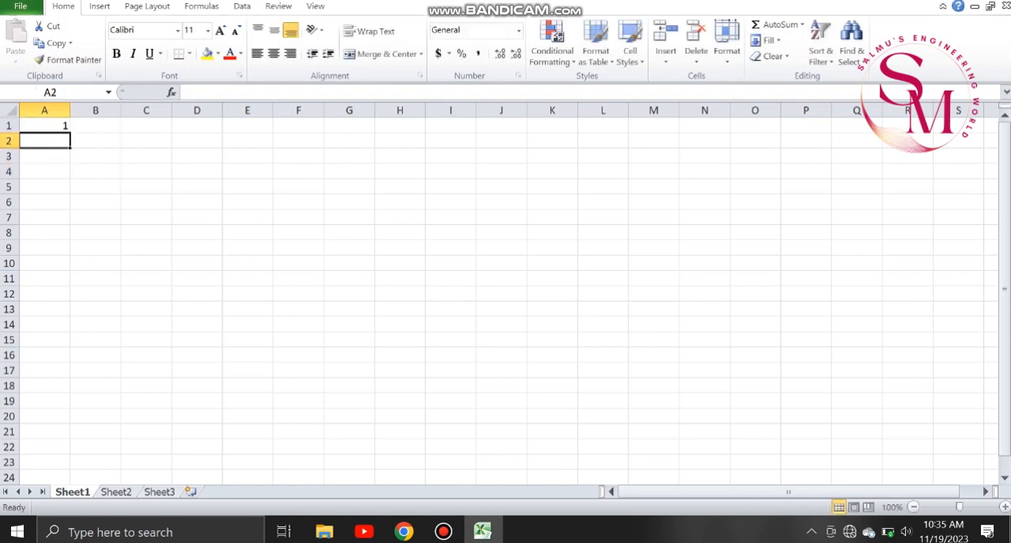
pyautogui.write('2')
pyautogui.press('Up')
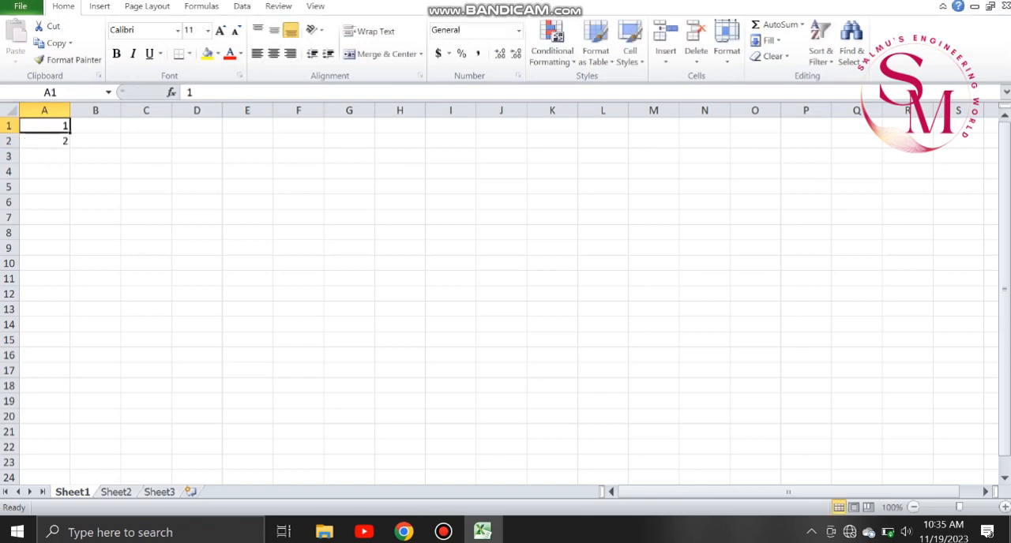
pyautogui.hotkey('shift', 'Down')
pyautogui.moveTo(69, 147); pyautogui.dragTo(69, 404)
# Enter 1 in B1, autofill it down to B17 and convert the copied cells to a series with Fill Series.
pyautogui.click(96, 126)
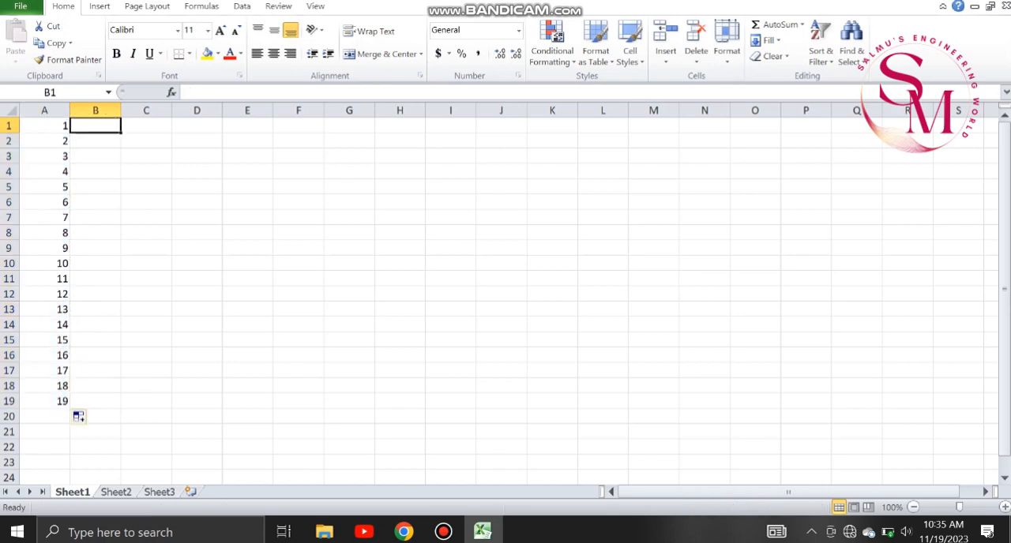
pyautogui.write('1')
pyautogui.moveTo(146, 187); pyautogui.dragTo(121, 372)
pyautogui.click(96, 141)
pyautogui.click(95, 126)
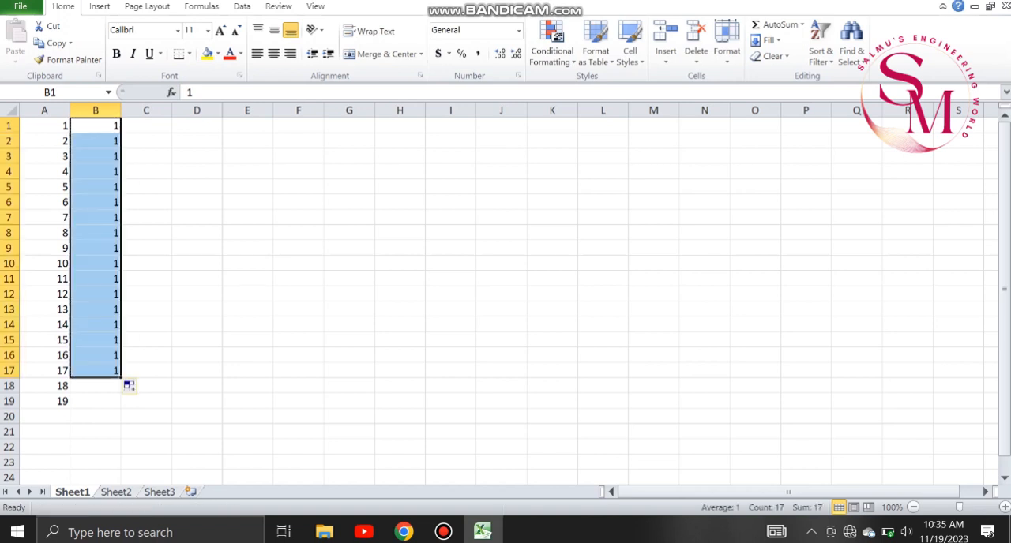
pyautogui.click(133, 386)
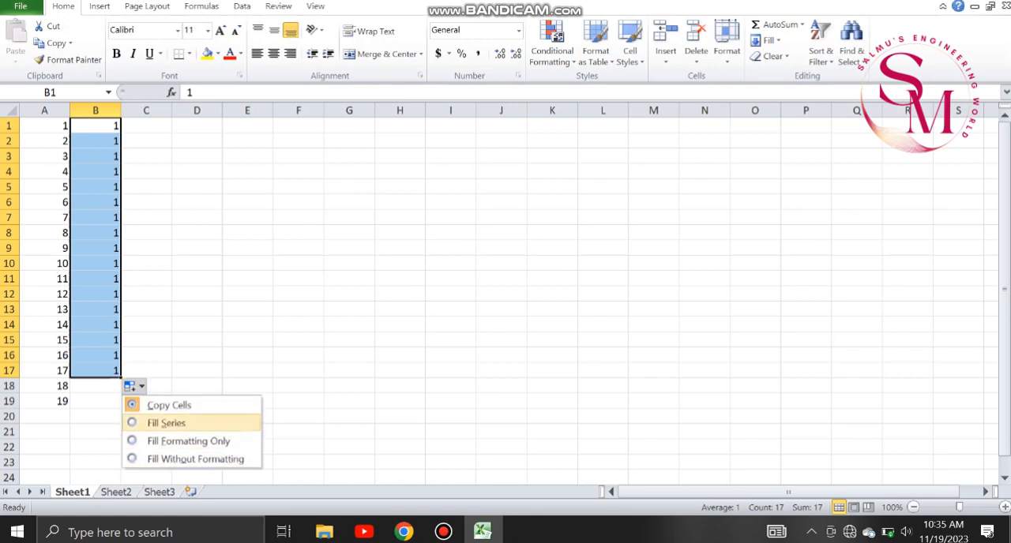
pyautogui.click(166, 422)
pyautogui.click(247, 294)
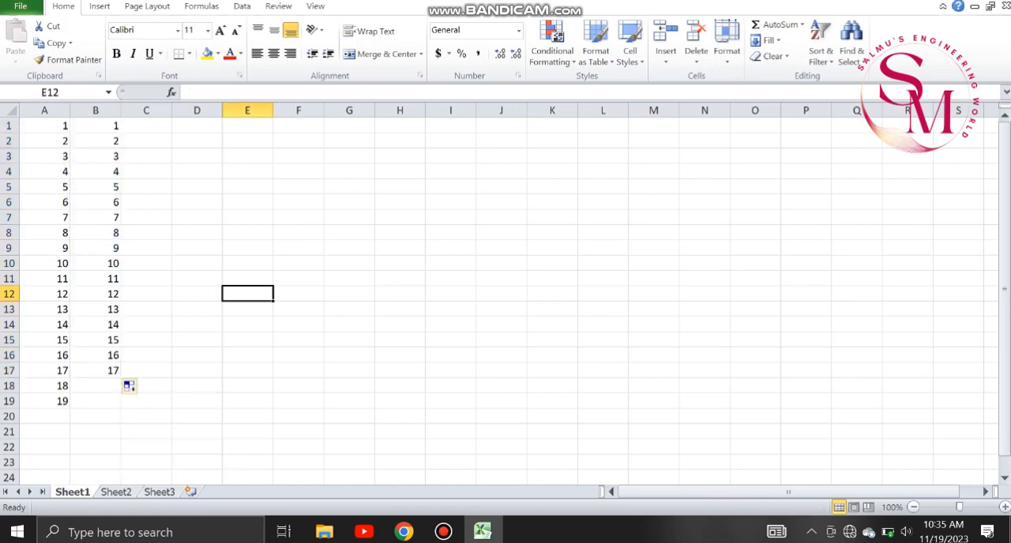
# Enter 1 in C1, copy it down to C14 with autofill and open the fill options.
pyautogui.click(146, 126)
pyautogui.write('1')
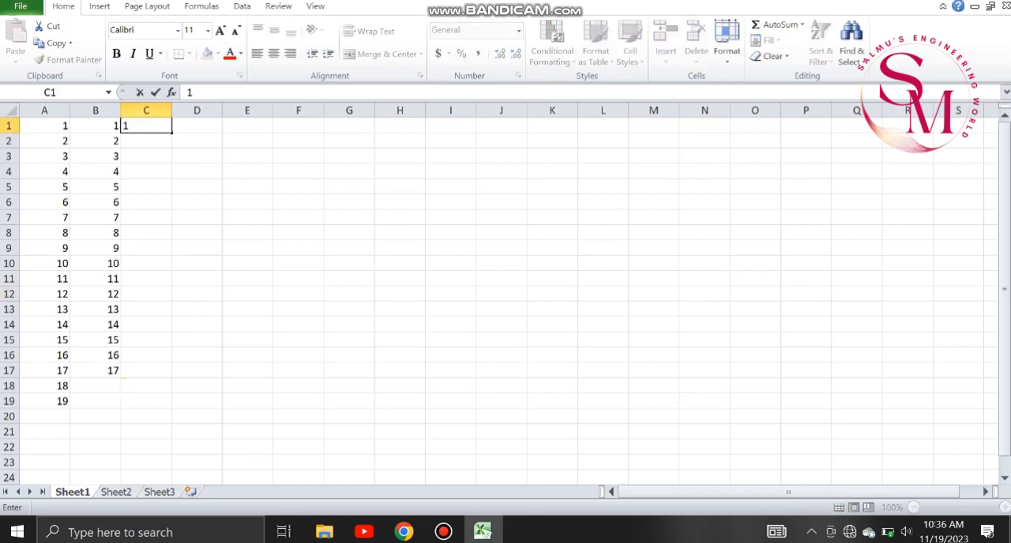
pyautogui.click(247, 187)
pyautogui.click(147, 125)
pyautogui.moveTo(171, 132); pyautogui.dragTo(171, 332)
pyautogui.click(184, 341)
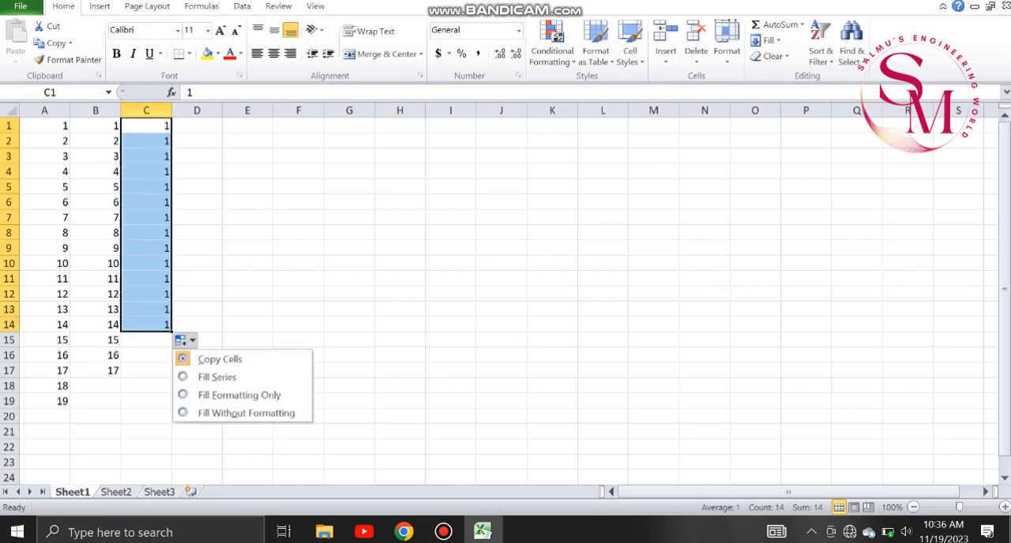
# Try the Fill Formatting Only option and the Fill Without Formatting option on the filled range C1:C14.
pyautogui.click(237, 395)
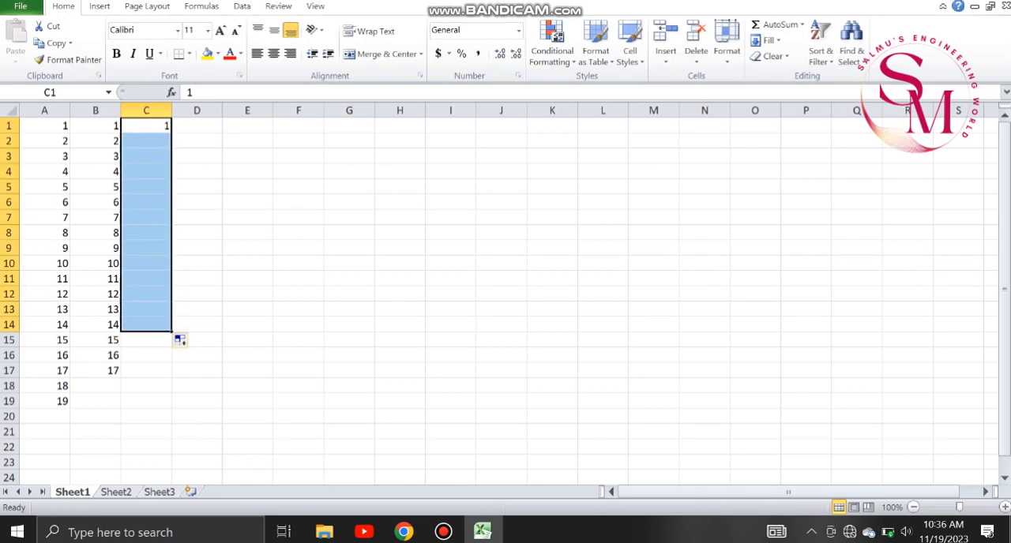
pyautogui.click(183, 341)
pyautogui.click(247, 412)
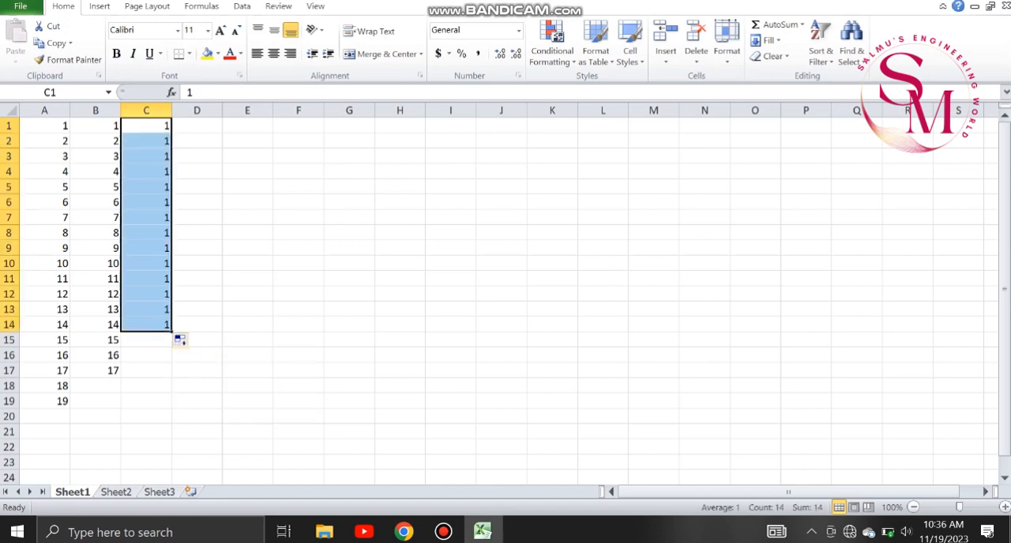
pyautogui.click(193, 354)
pyautogui.click(183, 340)
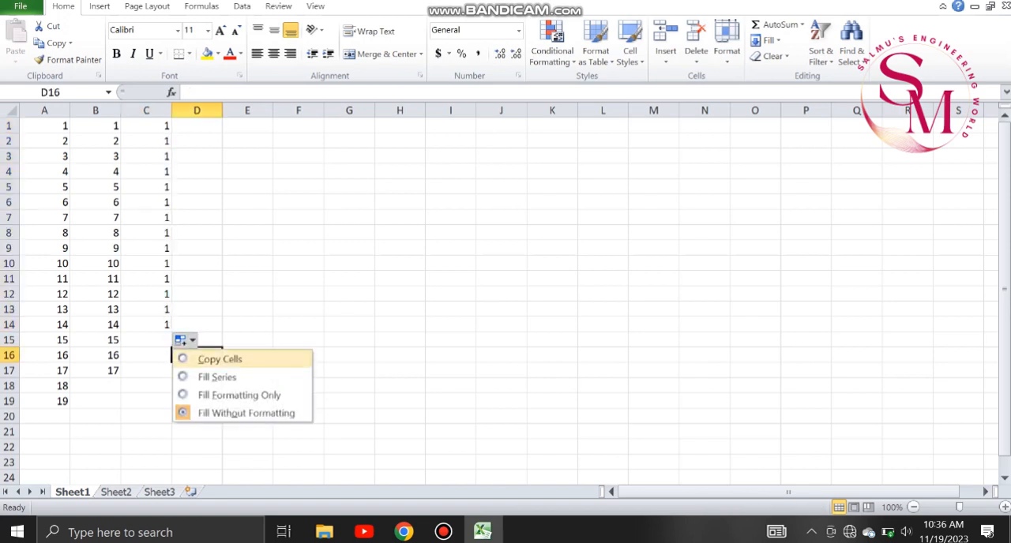
pyautogui.click(146, 125)
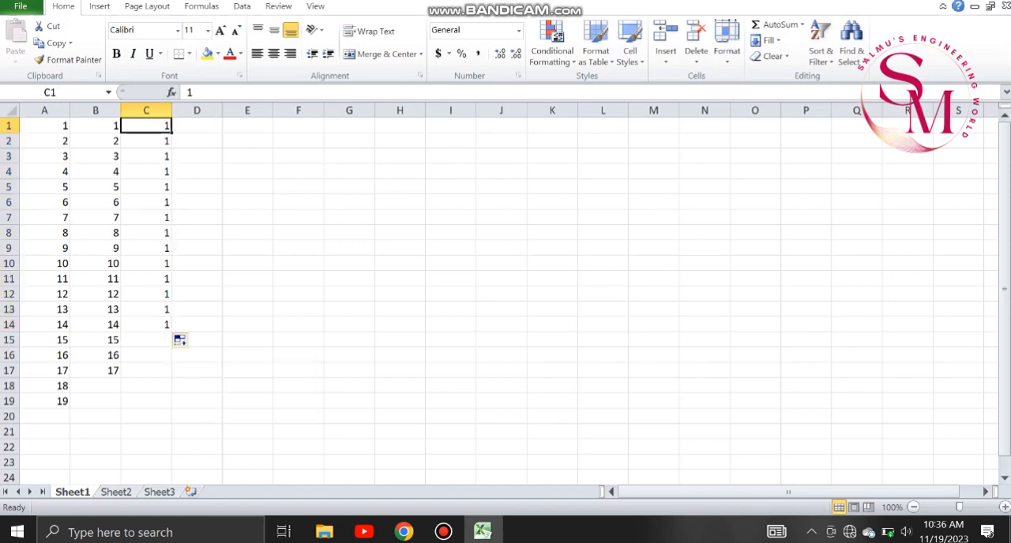
# Clear the contents of C1:C14.
pyautogui.moveTo(158, 132); pyautogui.dragTo(198, 293)
pyautogui.hotkey('ctrl', 'z')
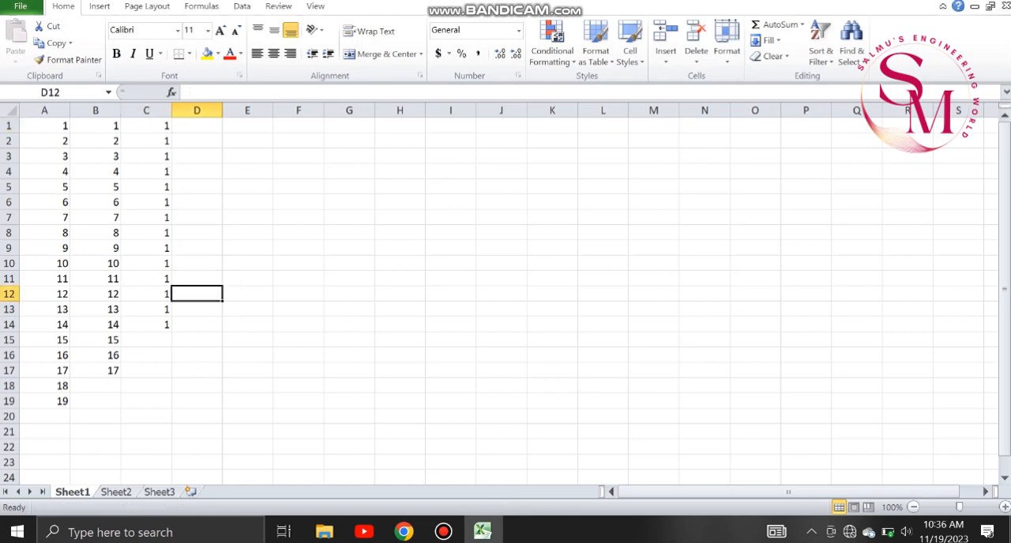
pyautogui.keyDown('ctrl'); pyautogui.click(197, 294); pyautogui.keyUp('ctrl')
pyautogui.click(147, 125)
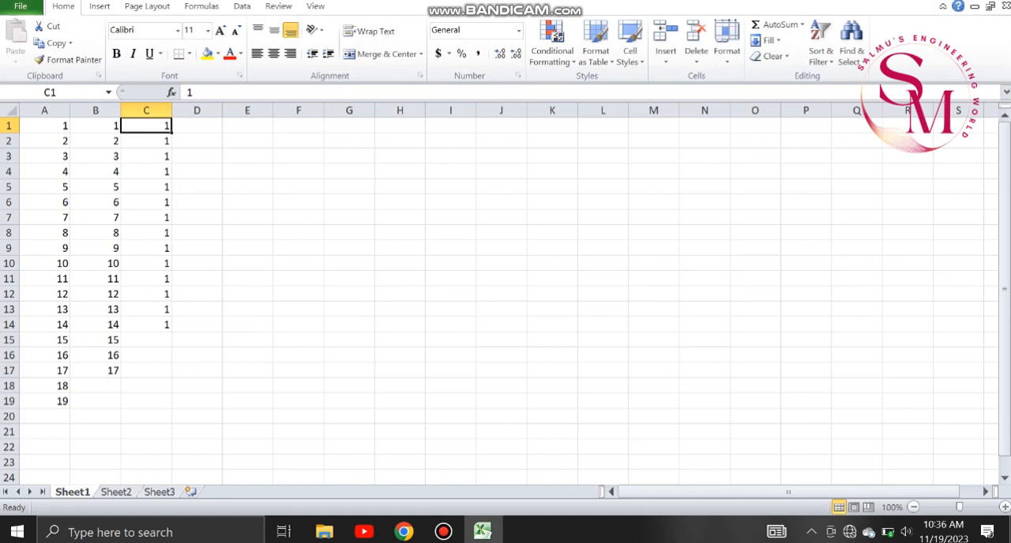
pyautogui.moveTo(172, 132); pyautogui.dragTo(175, 331)
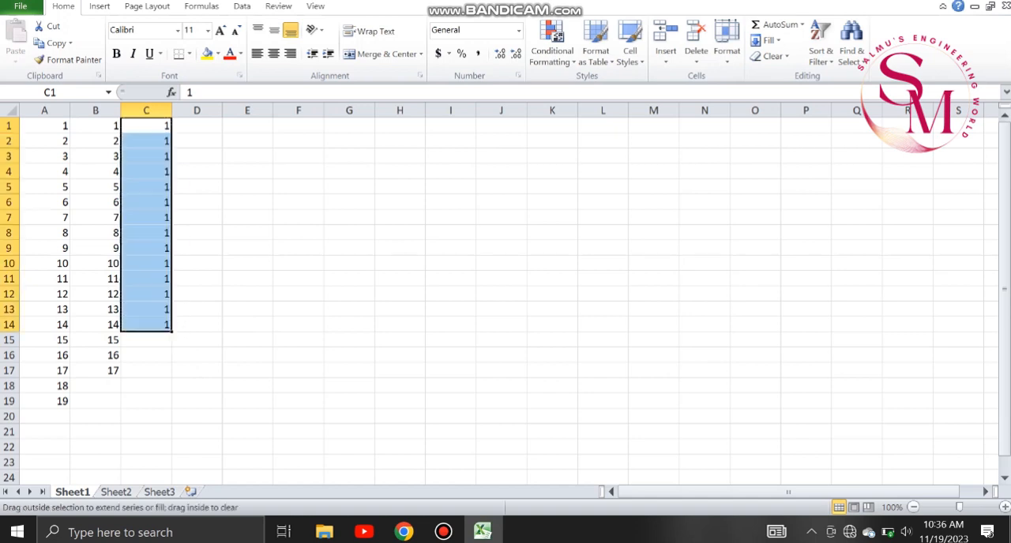
pyautogui.press('Delete')
# Enter the heading ODD NUMBERS in C1 and widen column C to fit it.
pyautogui.click(147, 125)
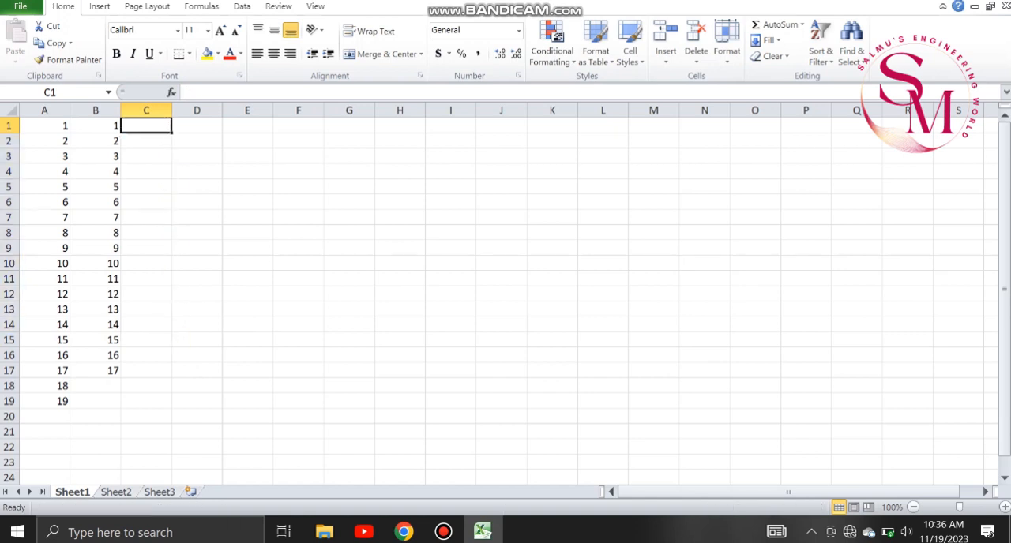
pyautogui.write('O')
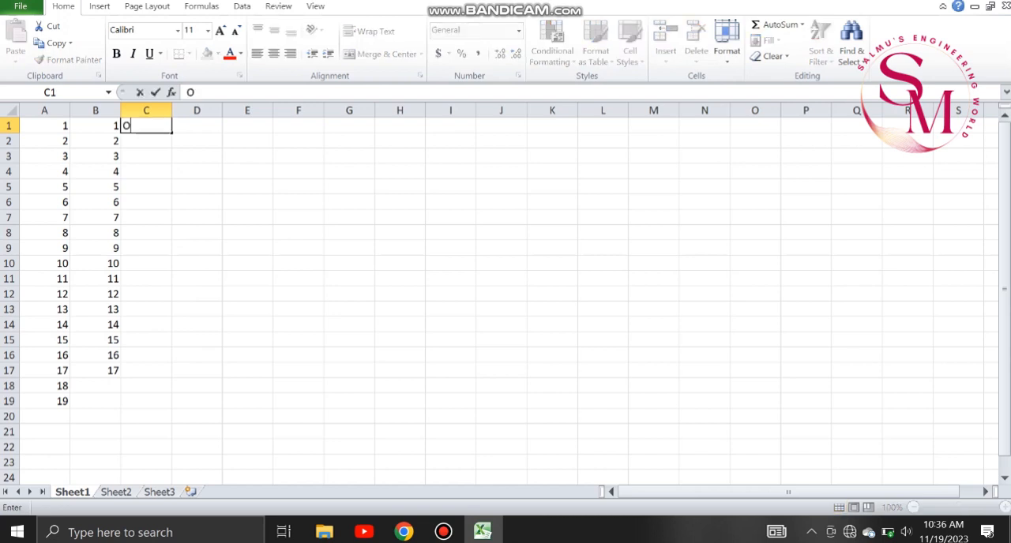
pyautogui.write('DD NUMBERS')
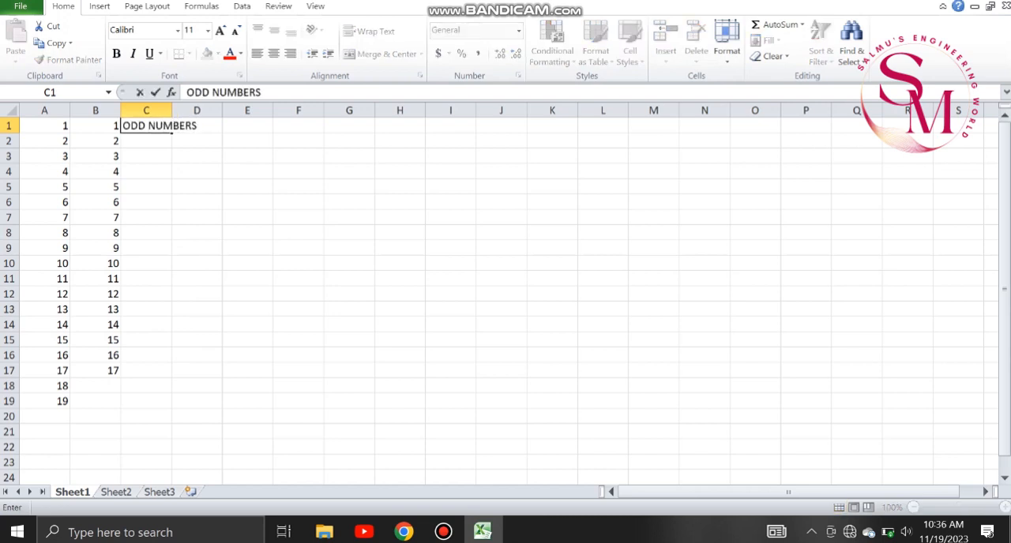
pyautogui.click(146, 111)
pyautogui.moveTo(172, 111); pyautogui.dragTo(211, 111)
# Enter 3 in C2 and 5 in C3 and autofill the odd-number series down to C18.
pyautogui.click(165, 140)
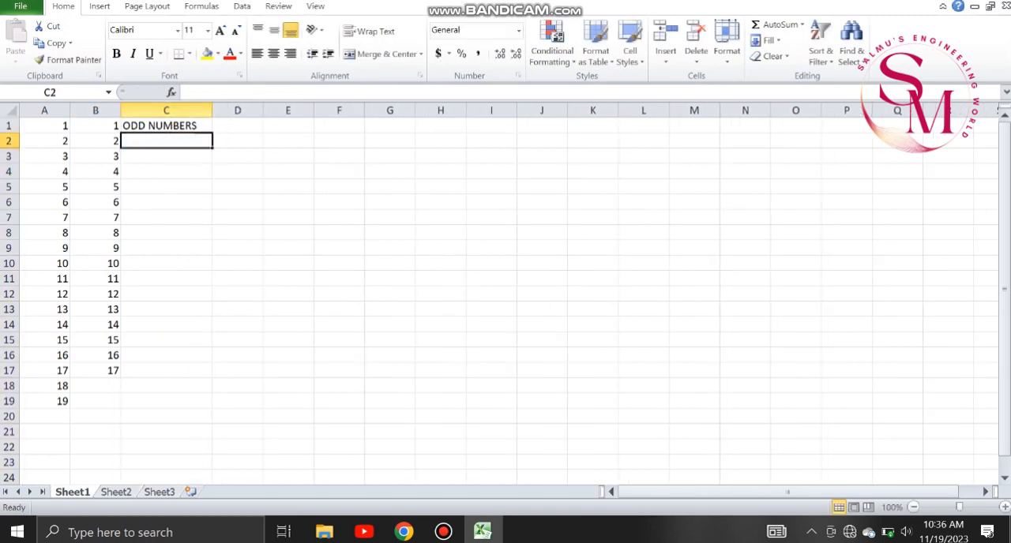
pyautogui.write('3')
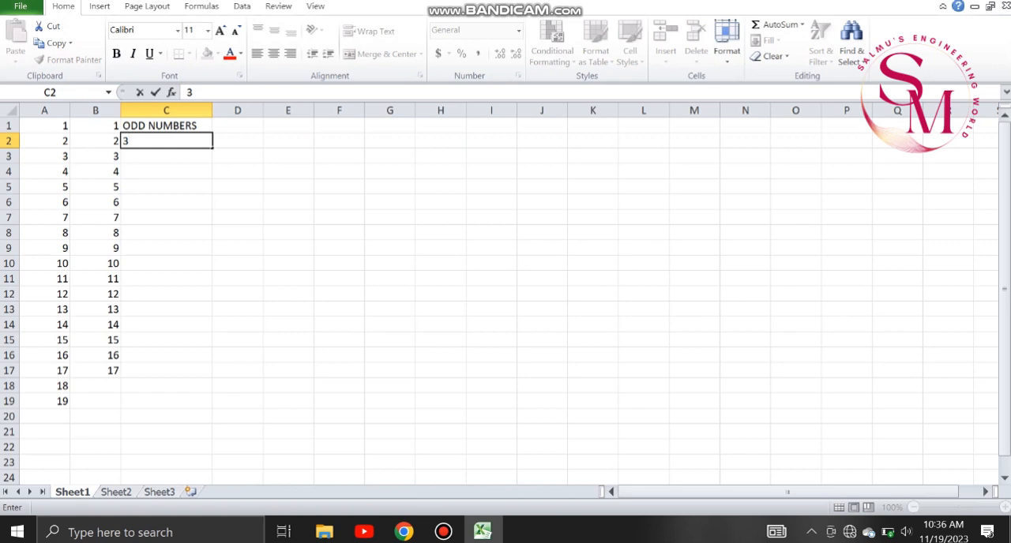
pyautogui.press('Return')
pyautogui.write('5')
pyautogui.click(166, 202)
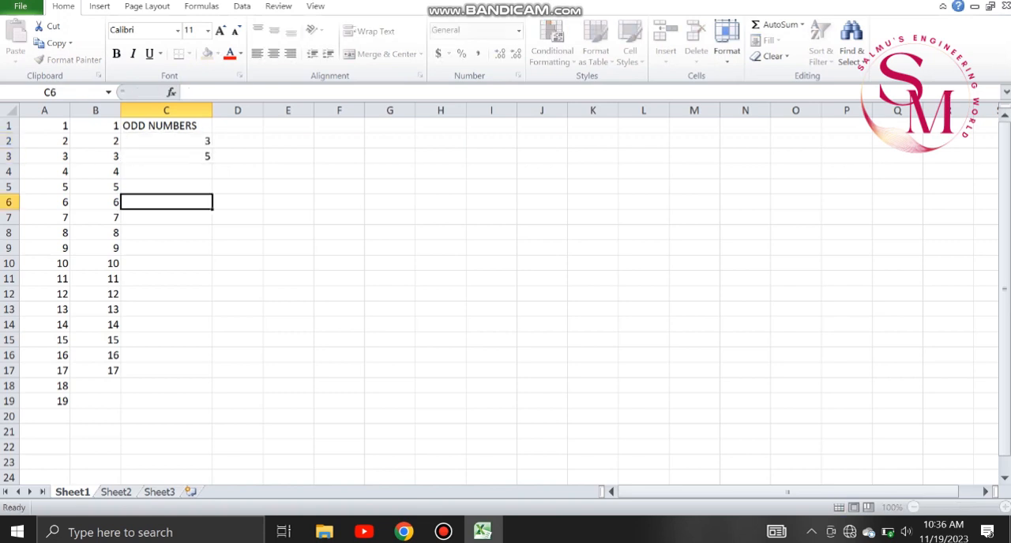
pyautogui.moveTo(166, 141); pyautogui.dragTo(212, 392)
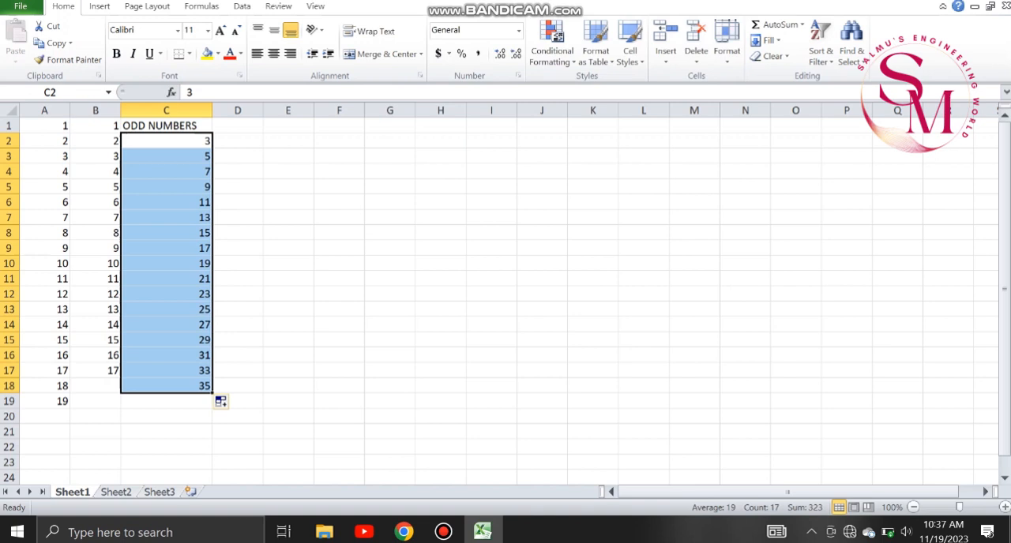
# Enter the heading EVEN NUMBERS in D1 and widen column D to about 20.
pyautogui.click(238, 127)
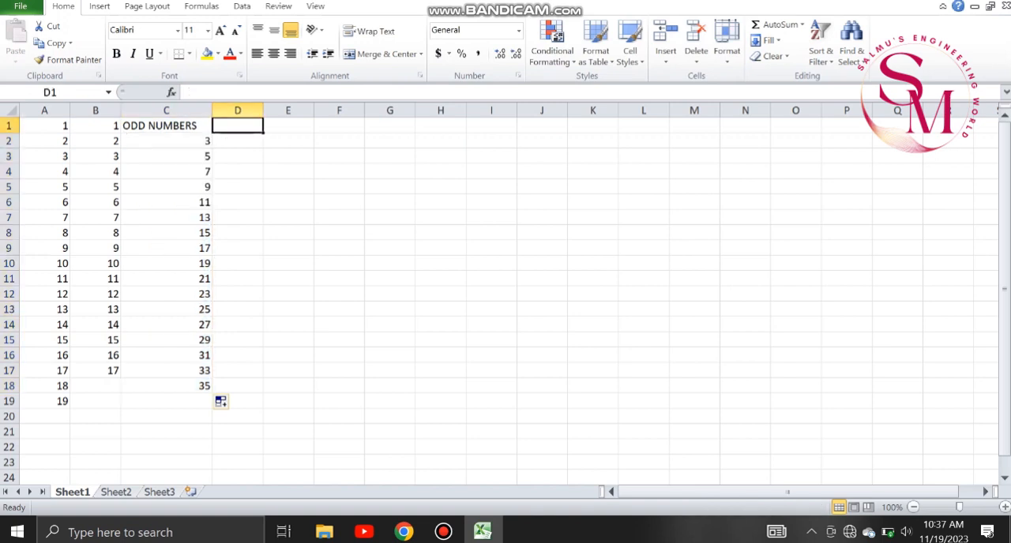
pyautogui.click(224, 92)
pyautogui.write('E')
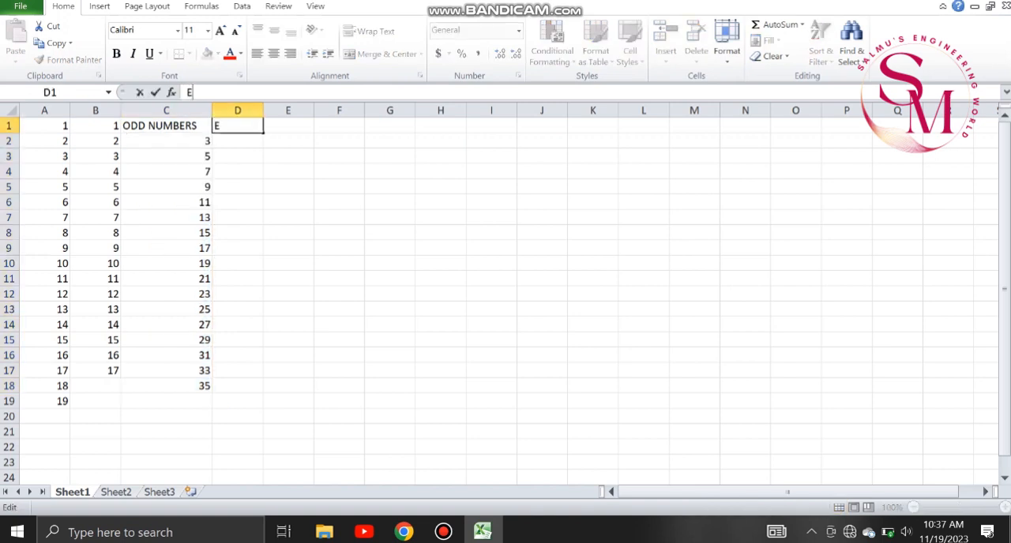
pyautogui.write('VEN NUMBERS')
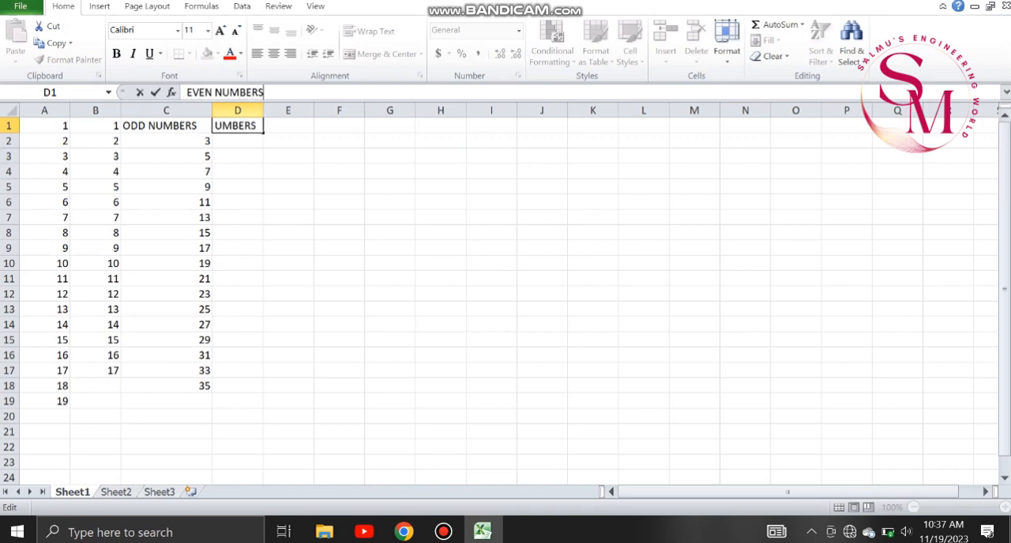
pyautogui.click(289, 141)
pyautogui.moveTo(263, 111); pyautogui.dragTo(334, 111)
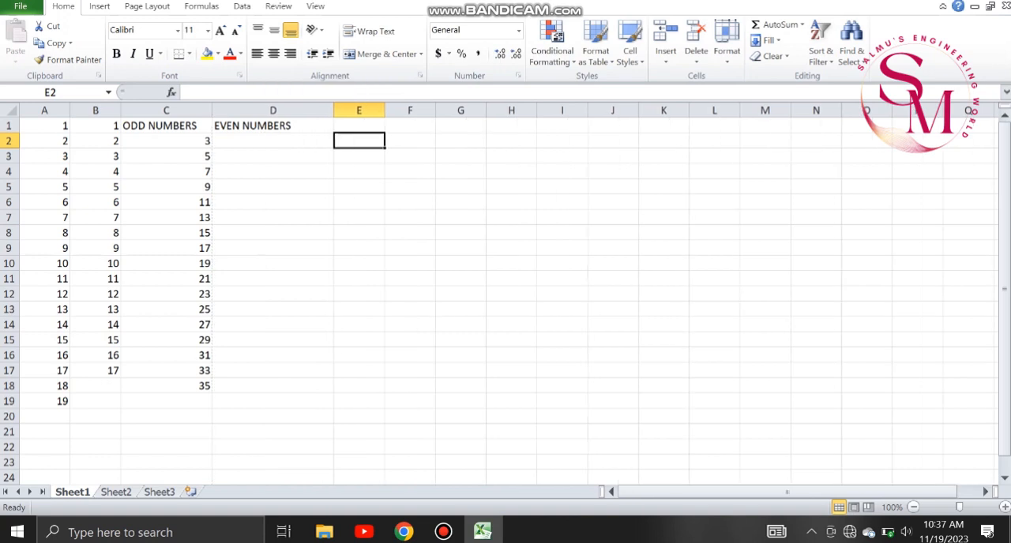
# Set the column width of column D to 15.
pyautogui.click(272, 141)
pyautogui.click(273, 125)
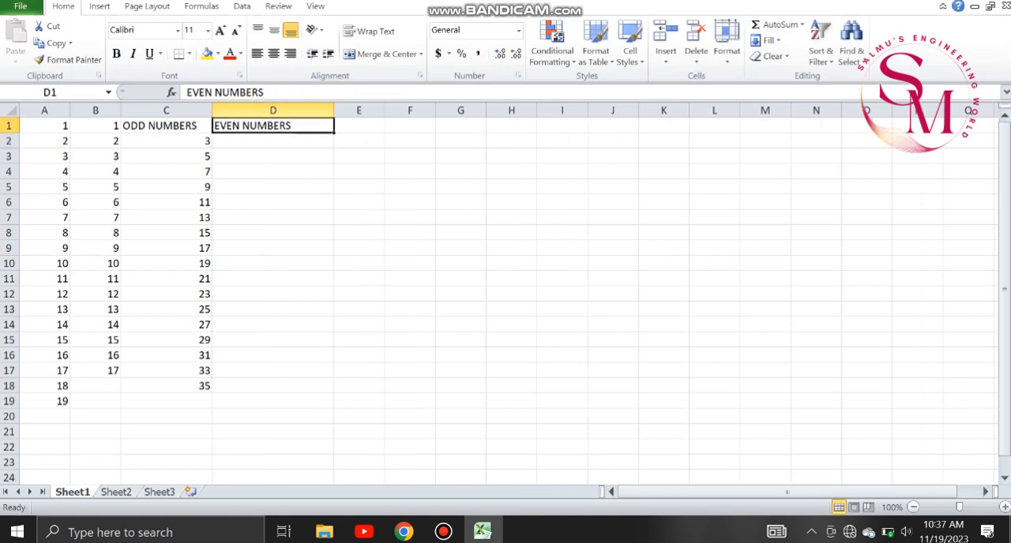
pyautogui.click(284, 111)
pyautogui.rightClick(295, 112)
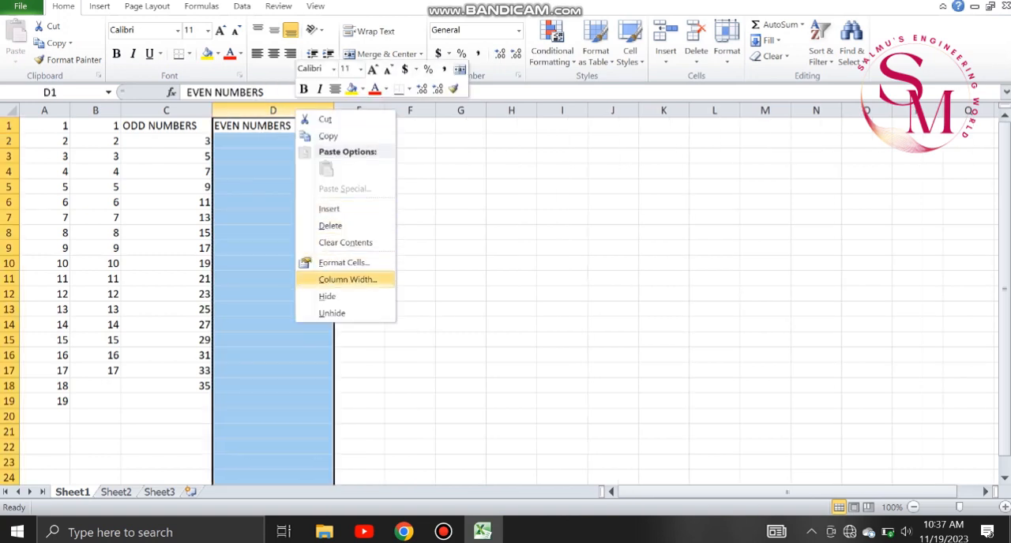
pyautogui.click(347, 279)
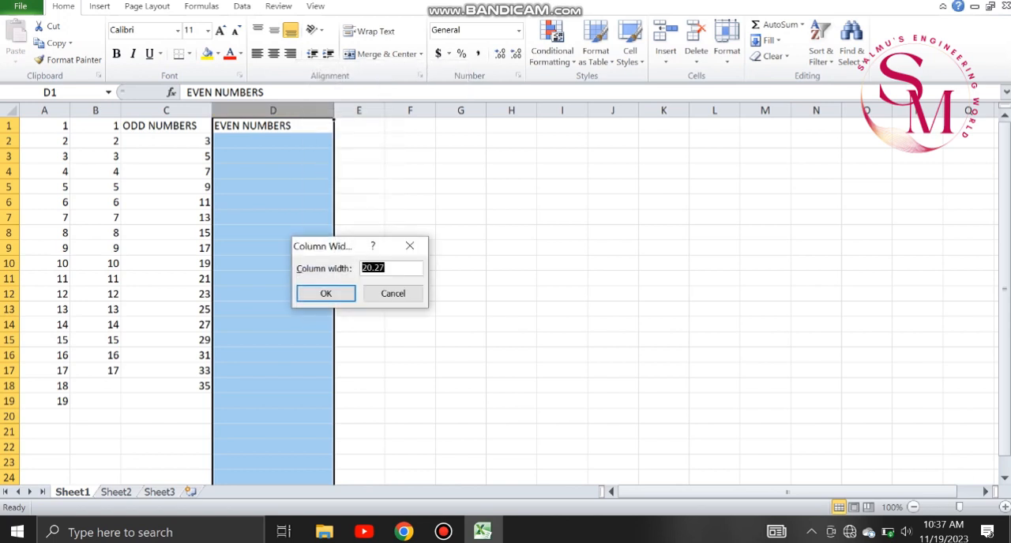
pyautogui.write('15')
pyautogui.press('Return')
# View the row height setting of row 3 and close it without changing the value.
pyautogui.click(258, 141)
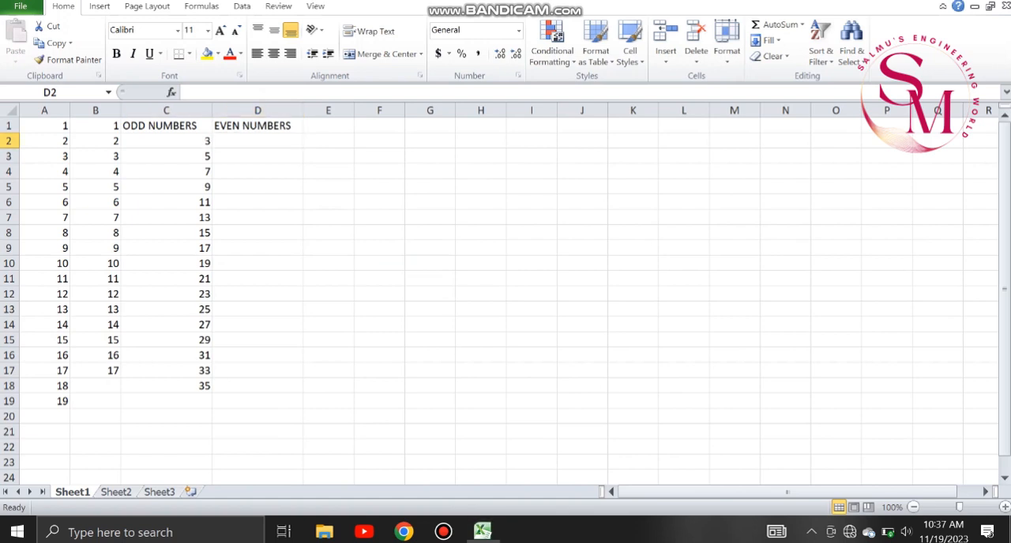
pyautogui.moveTo(8, 164)
pyautogui.mouseDown()
pyautogui.moveTo(8, 183)
pyautogui.moveTo(9, 163)
pyautogui.mouseUp()
pyautogui.rightClick(9, 156)
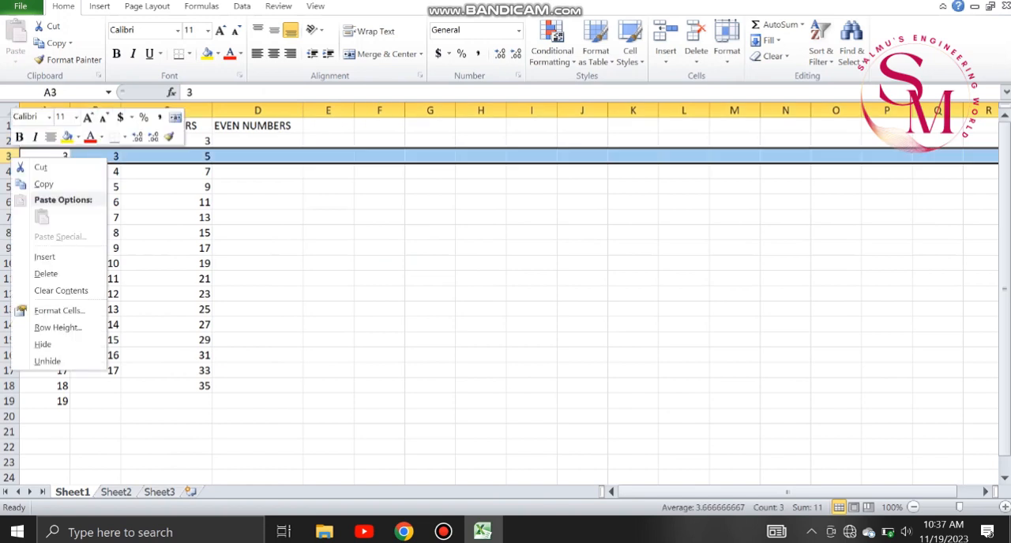
pyautogui.click(58, 327)
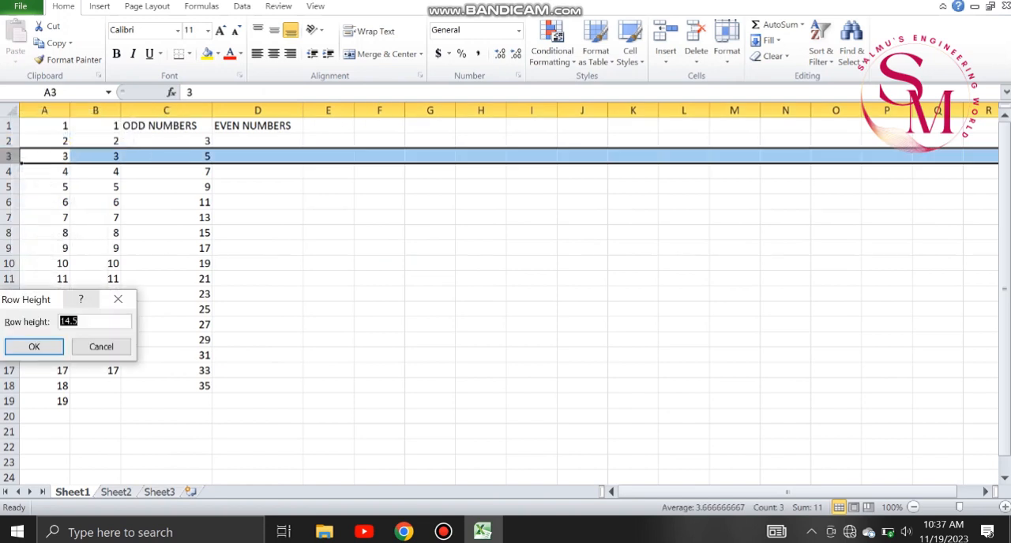
pyautogui.click(118, 299)
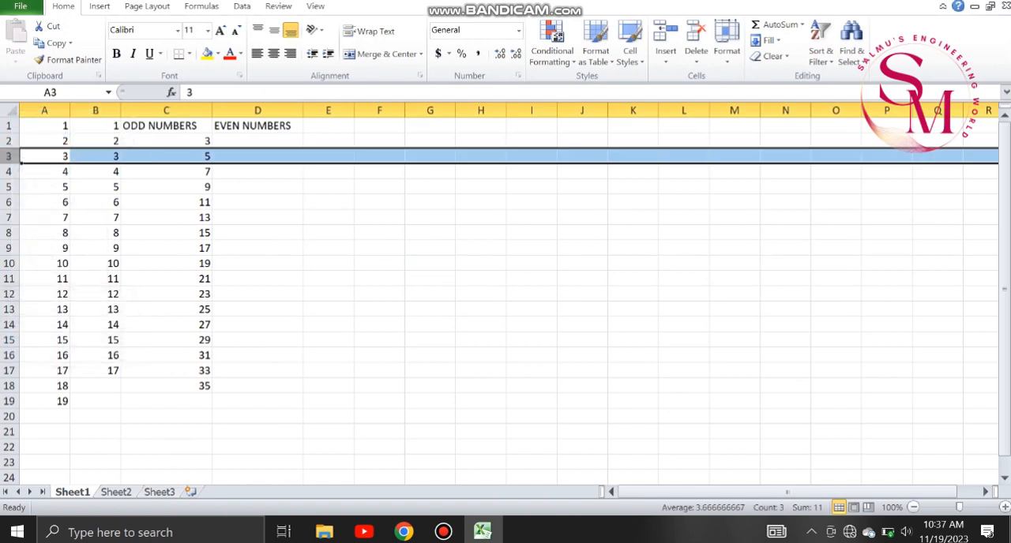
# Enter 2 in D2 and 4 in D3 and autofill the even-number series down to D17.
pyautogui.click(258, 140)
pyautogui.write('2')
pyautogui.press('Return')
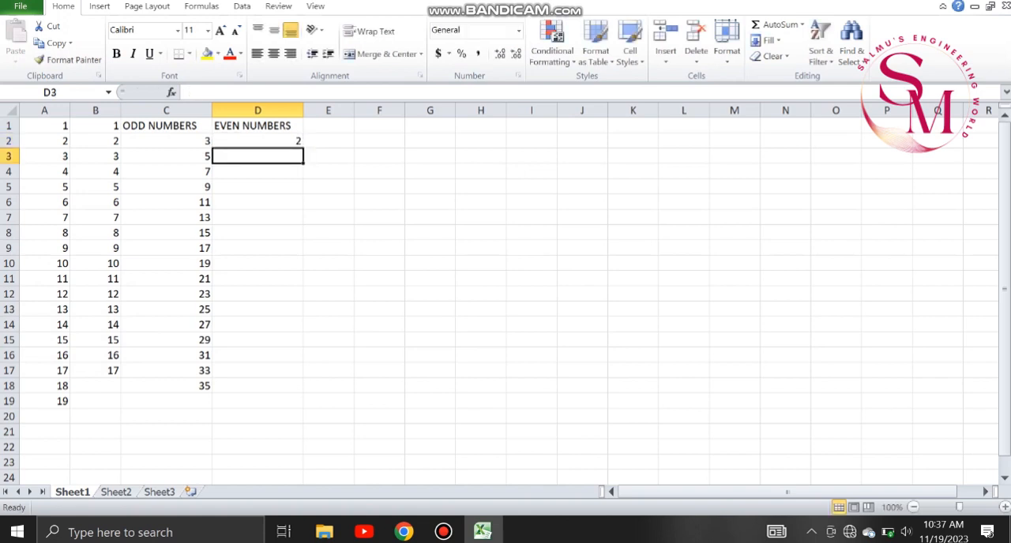
pyautogui.write('4')
pyautogui.press('Return')
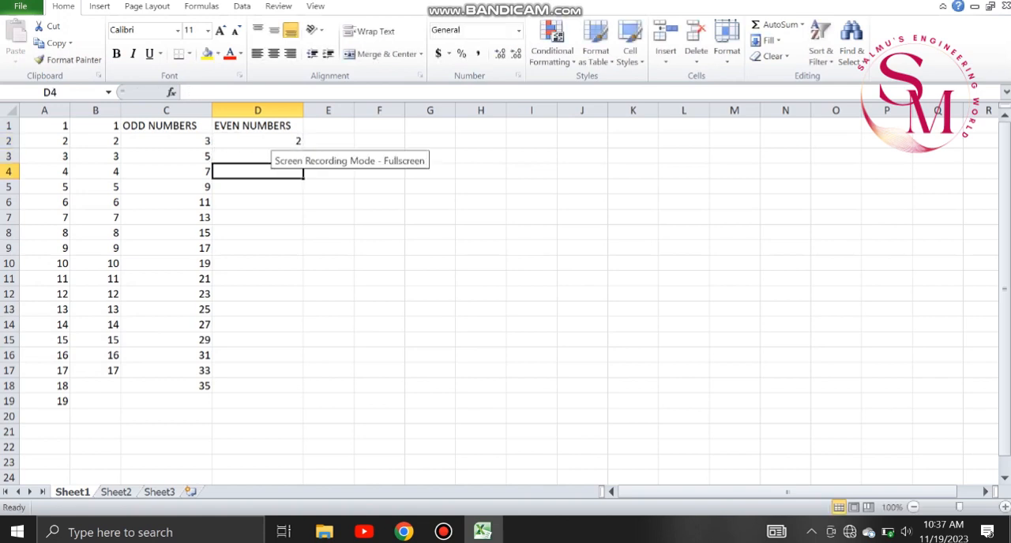
pyautogui.click(258, 140)
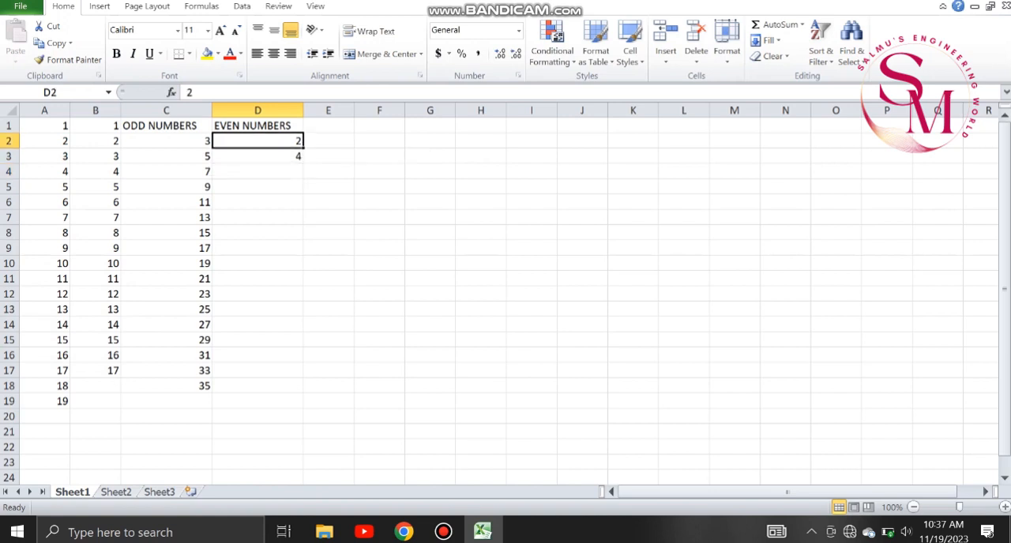
pyautogui.hotkey('shift', 'Down')
pyautogui.moveTo(303, 163); pyautogui.dragTo(303, 372)
pyautogui.click(430, 279)
# Enter SUNDAY in cell E2.
pyautogui.click(329, 141)
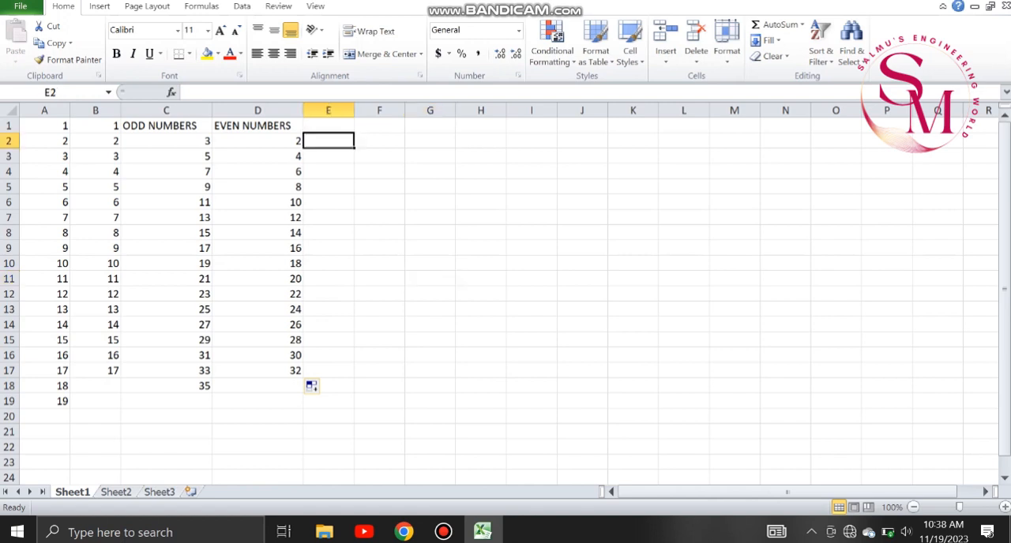
pyautogui.write('SUNDAY')
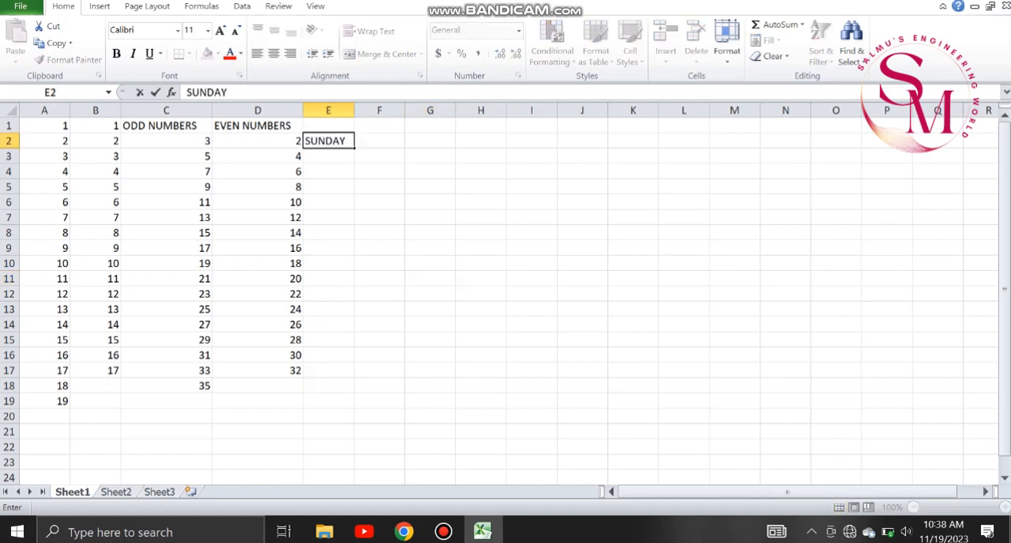
pyautogui.press('Right')
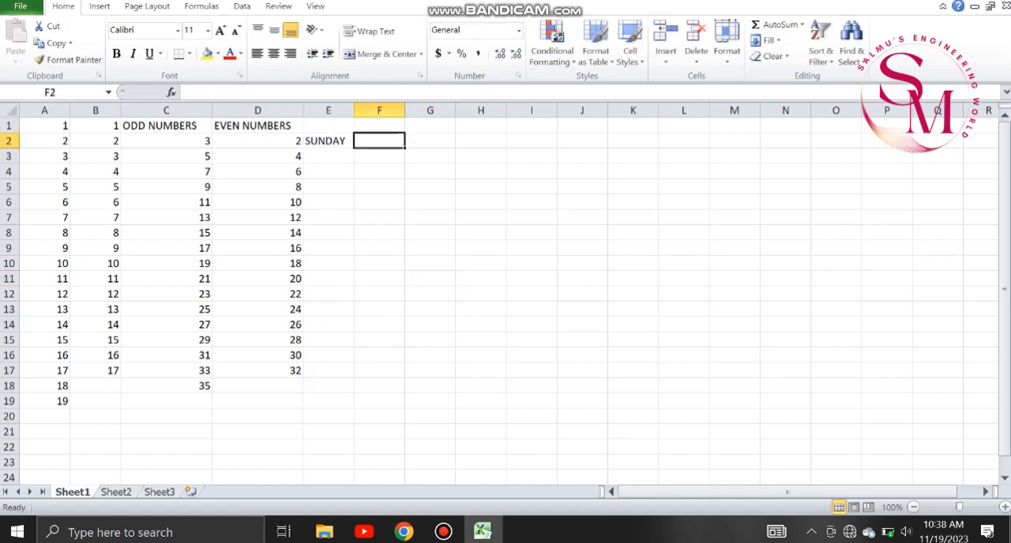
pyautogui.press('Left')
pyautogui.press('Down')
pyautogui.write('M')
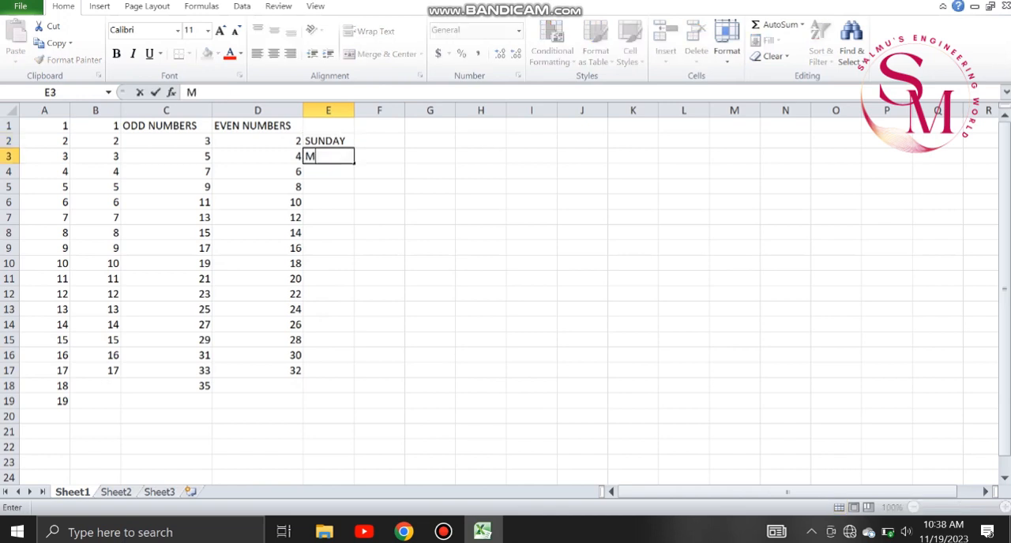
pyautogui.write('ONDAY')
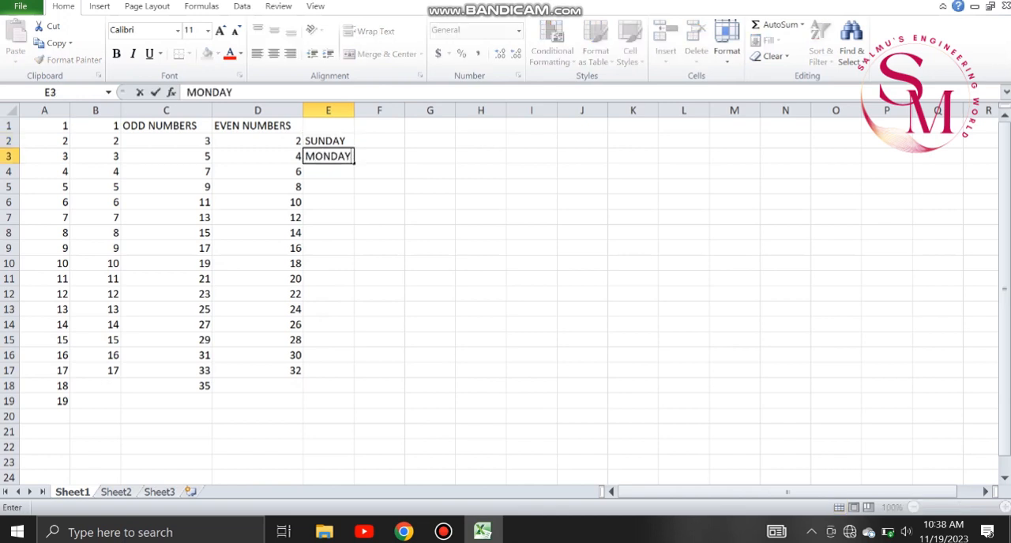
pyautogui.press('Return')
pyautogui.write('TU')
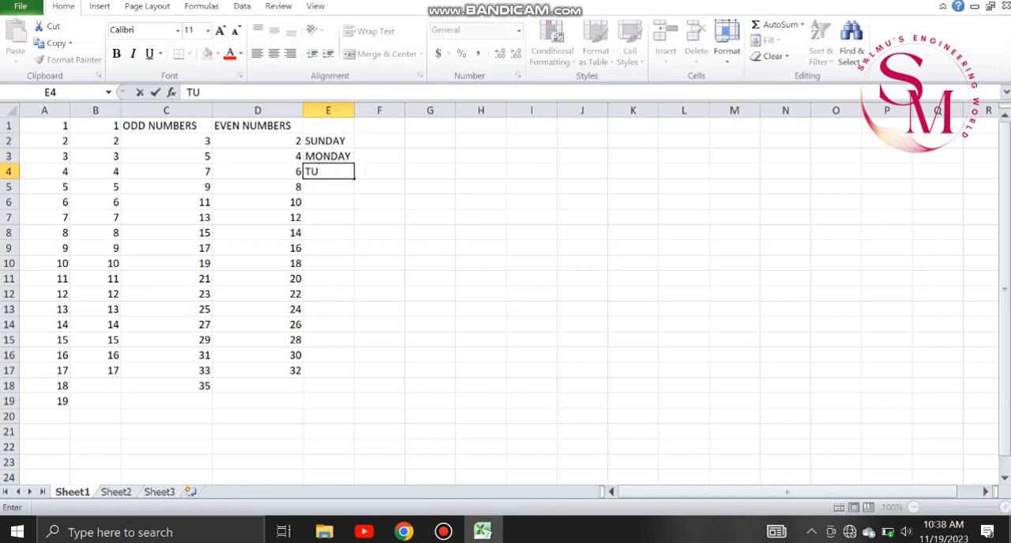
pyautogui.press('BackSpace')
pyautogui.press('BackSpace')
pyautogui.press('Up')
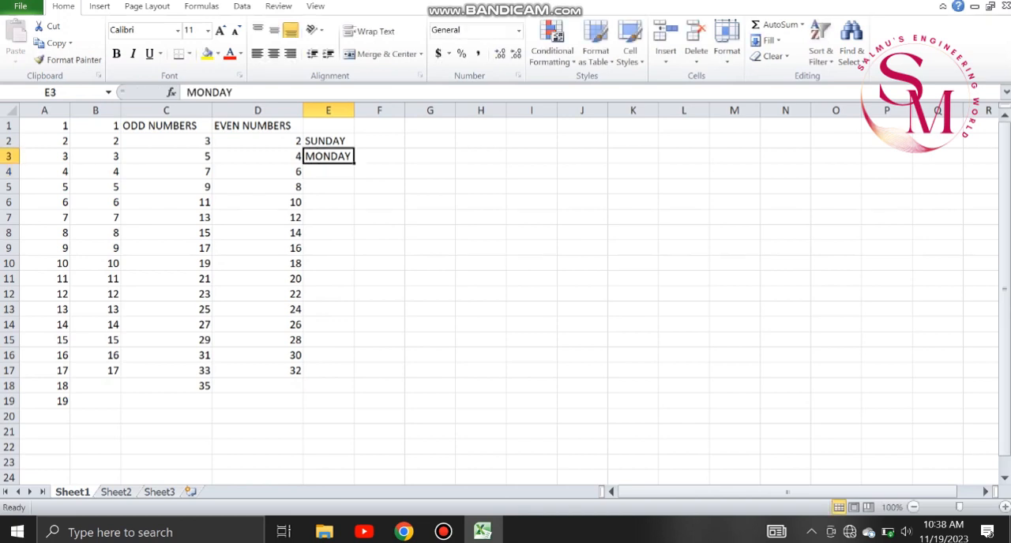
pyautogui.press('Delete')
# Autofill the weekdays down from E2, clearing the repeated days in E9:E15, and widen column E to fit WEDNESDAY.
pyautogui.press('Up')
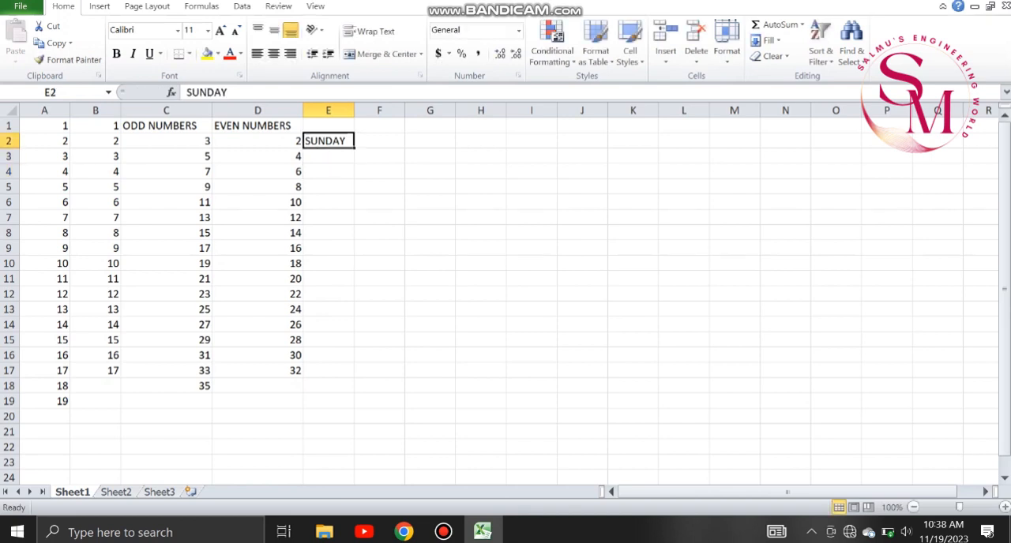
pyautogui.moveTo(354, 148); pyautogui.dragTo(356, 348)
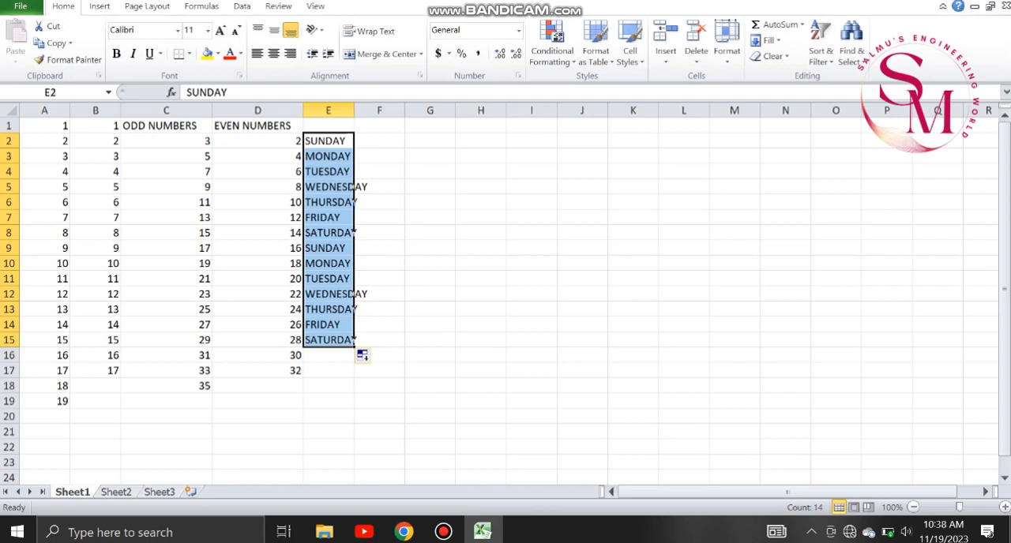
pyautogui.moveTo(328, 248); pyautogui.dragTo(327, 340)
pyautogui.press('Delete')
pyautogui.click(481, 325)
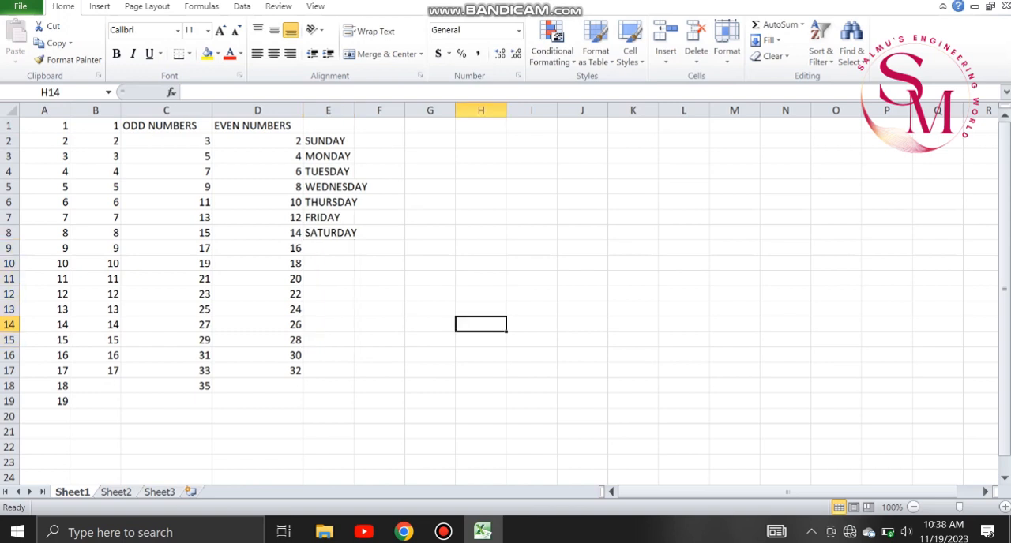
pyautogui.moveTo(354, 111); pyautogui.dragTo(368, 110)
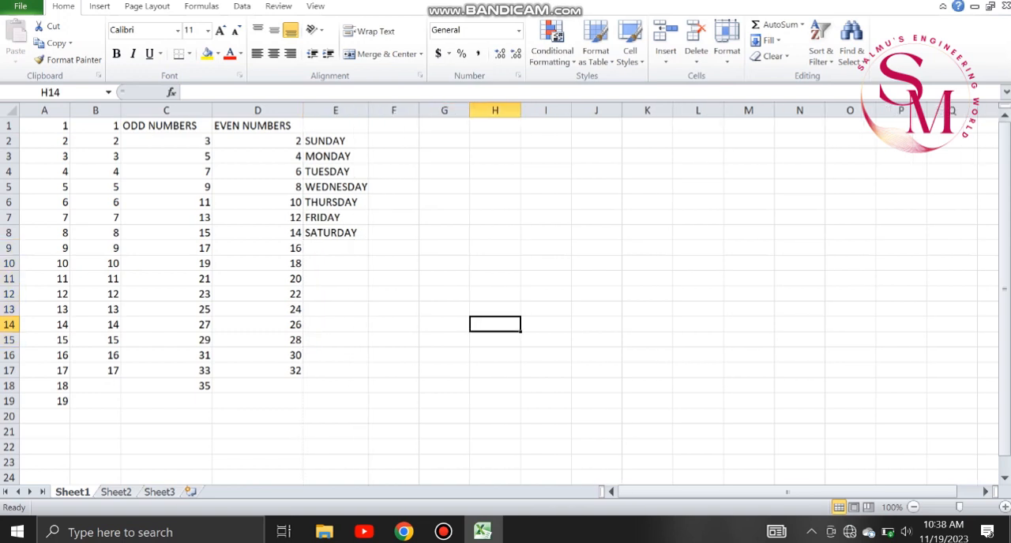
# Enter JANUARY in F2 and autofill the months down to F8.
pyautogui.click(393, 142)
pyautogui.write('JANUARY')
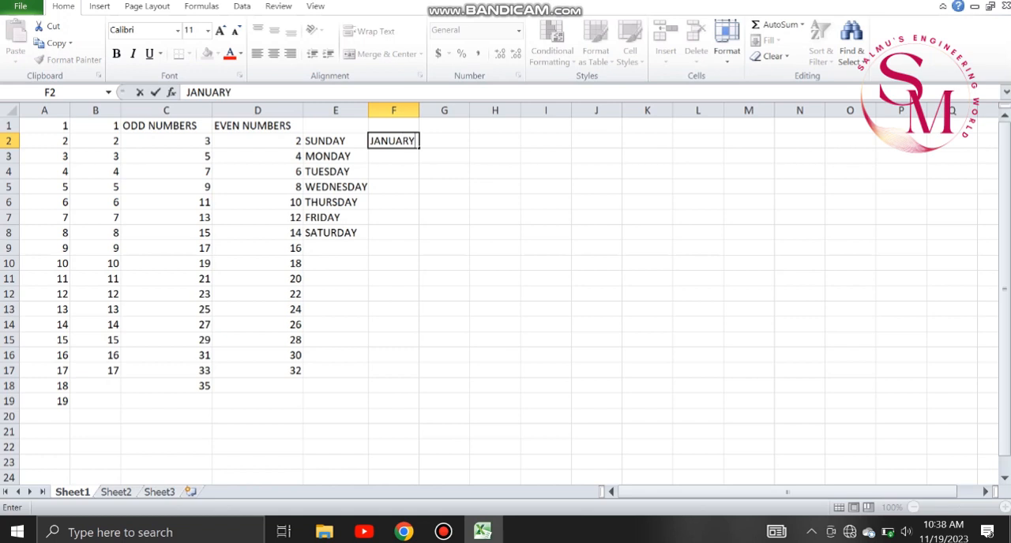
pyautogui.hotkey('ctrl', 'Return')
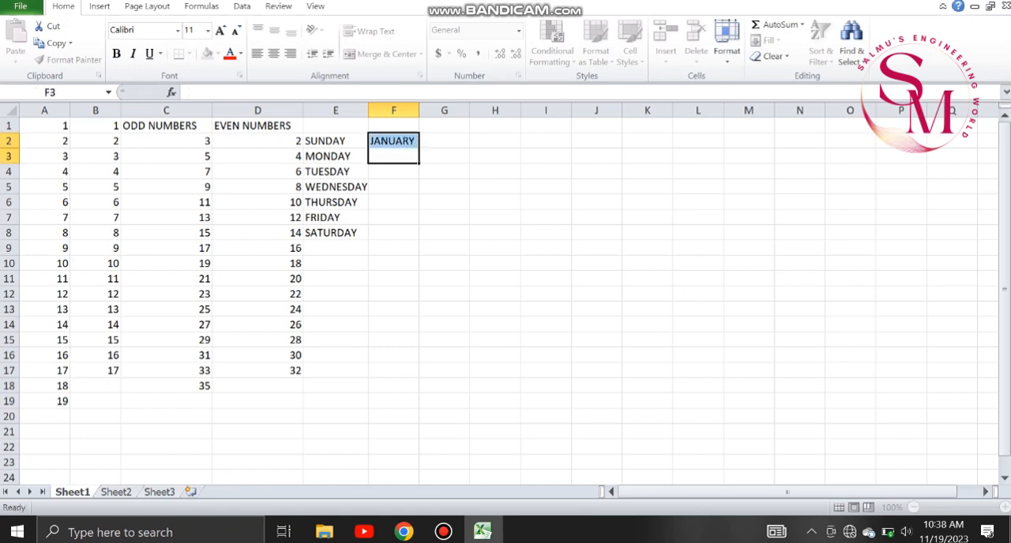
pyautogui.moveTo(419, 148); pyautogui.dragTo(419, 240)
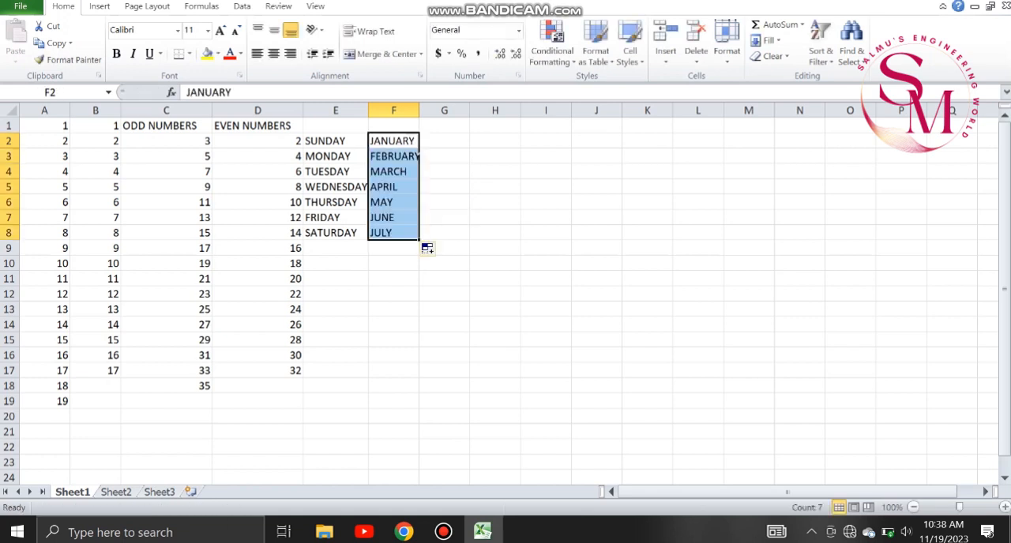
# Widen column F to fit the month names and autofill the months from F2 down to DECEMBER in F13.
pyautogui.click(444, 218)
pyautogui.moveTo(418, 111); pyautogui.dragTo(450, 111)
pyautogui.click(409, 140)
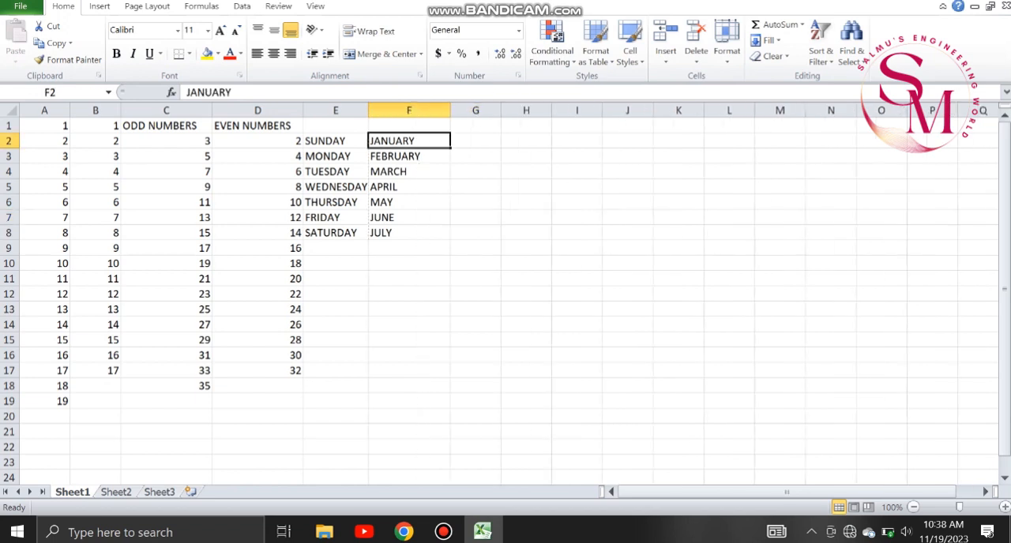
pyautogui.moveTo(449, 148)
pyautogui.mouseDown()
pyautogui.moveTo(451, 347)
pyautogui.moveTo(449, 316)
pyautogui.mouseUp()
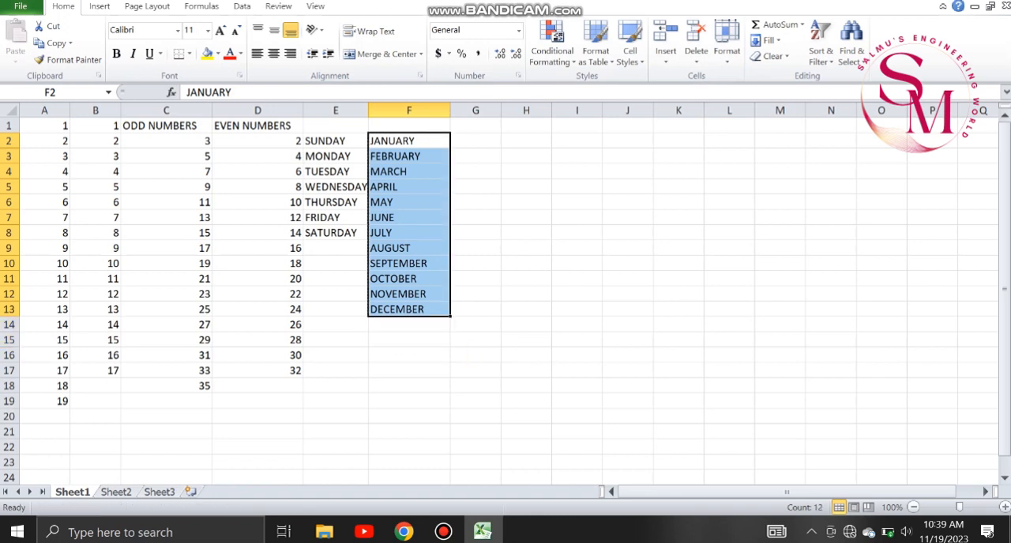
pyautogui.click(476, 310)
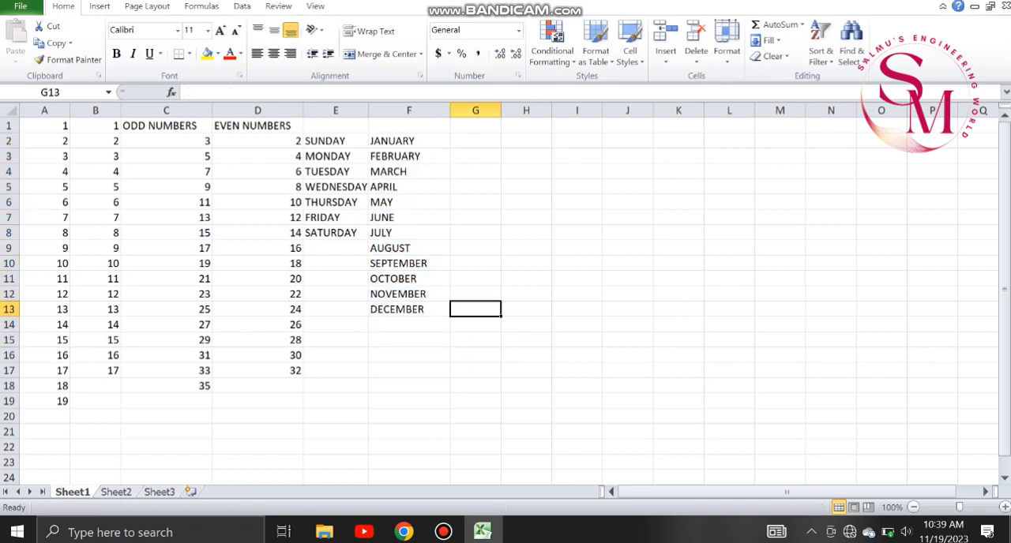
pyautogui.click(476, 140)
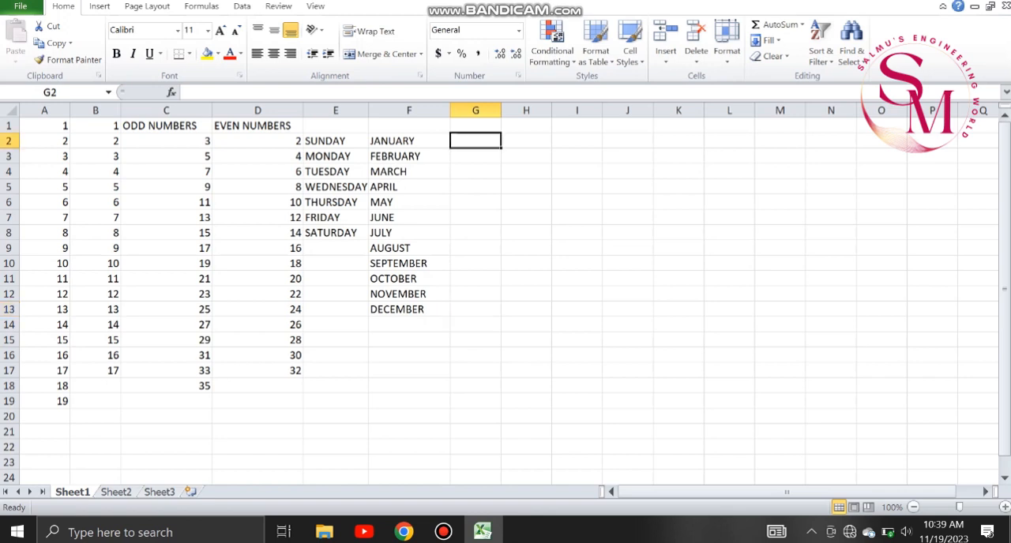
pyautogui.write('27')
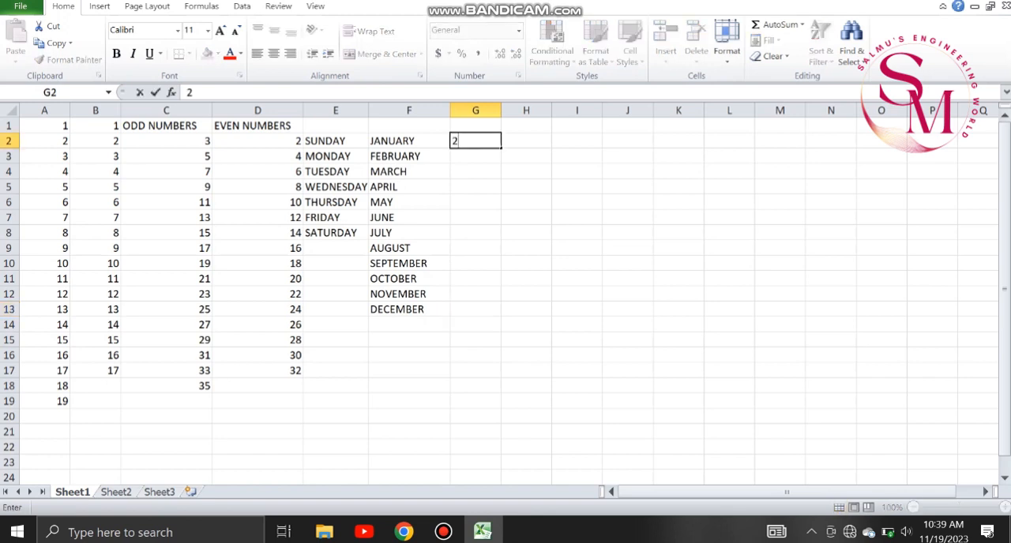
pyautogui.press('BackSpace')
pyautogui.write('6')
pyautogui.press('BackSpace')
pyautogui.write('+')
pyautogui.press('BackSpace')
pyautogui.press('BackSpace')
pyautogui.rightClick(473, 141)
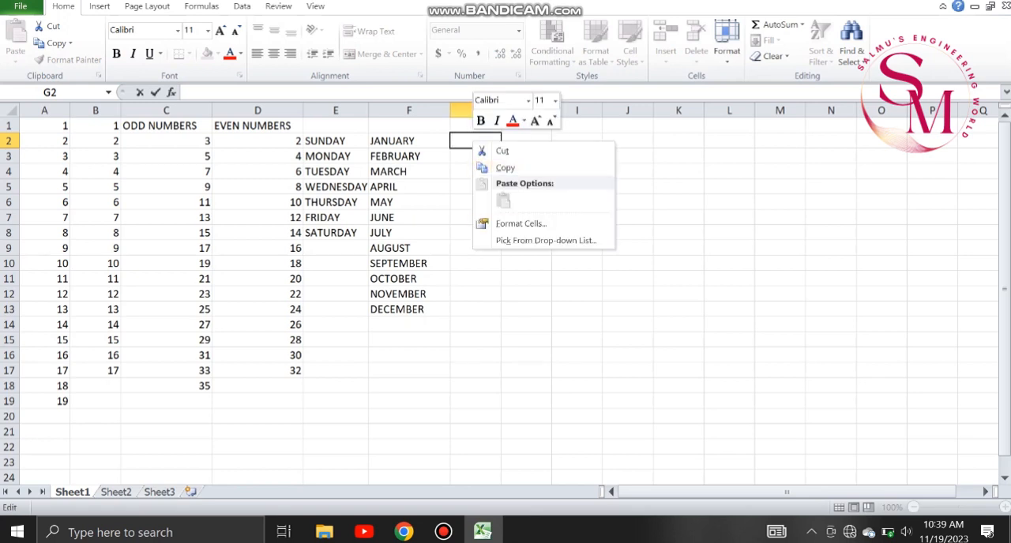
pyautogui.click(520, 224)
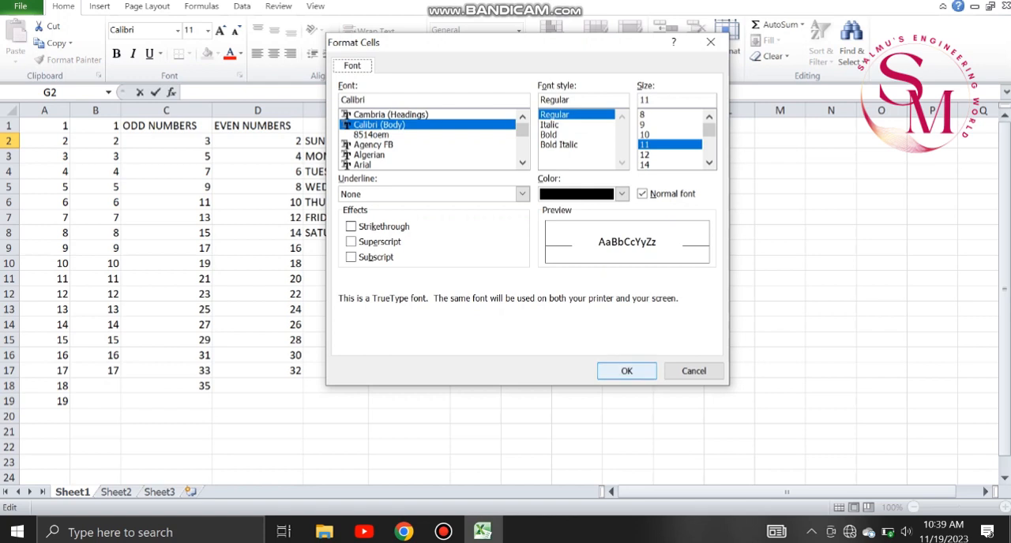
pyautogui.press('Return')
# Enter M2 in G2 with only the 2 formatted as superscript.
pyautogui.write('M2')
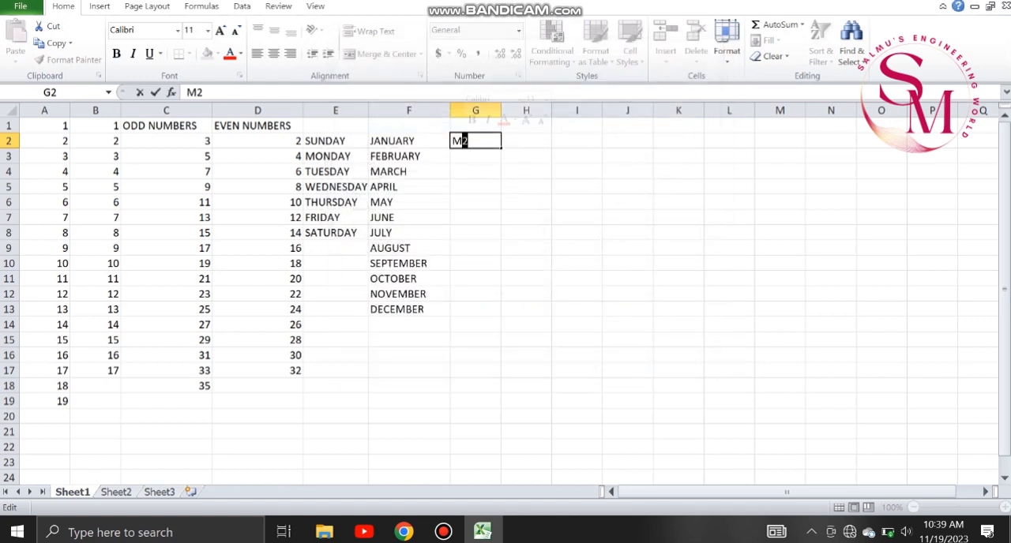
pyautogui.rightClick(463, 141)
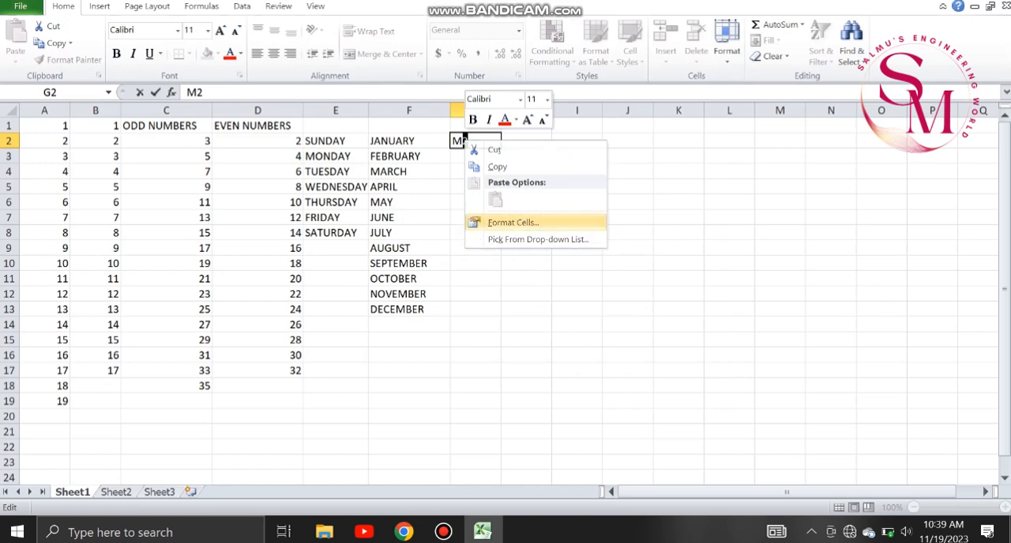
pyautogui.click(506, 223)
pyautogui.click(349, 253)
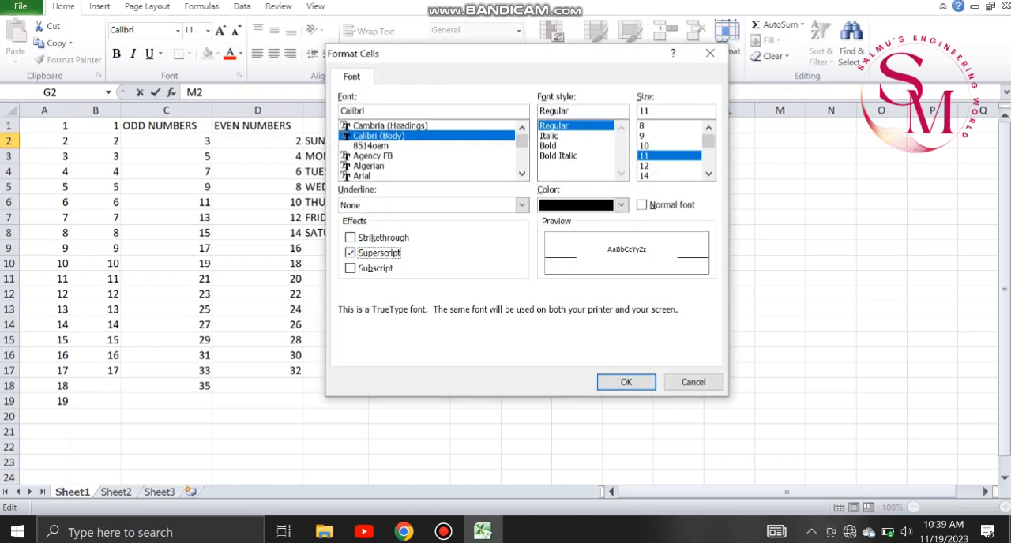
pyautogui.click(626, 382)
pyautogui.press('Return')
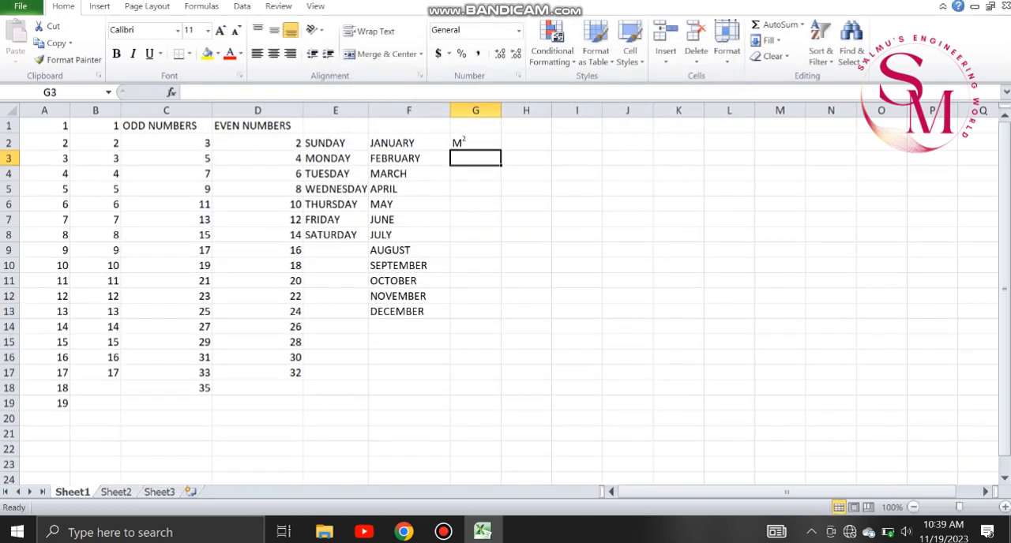
# Autofill the superscripted M2 series from G2 down to G10.
pyautogui.moveTo(476, 143); pyautogui.dragTo(503, 272)
pyautogui.click(521, 158)
pyautogui.click(483, 158)
pyautogui.click(476, 143)
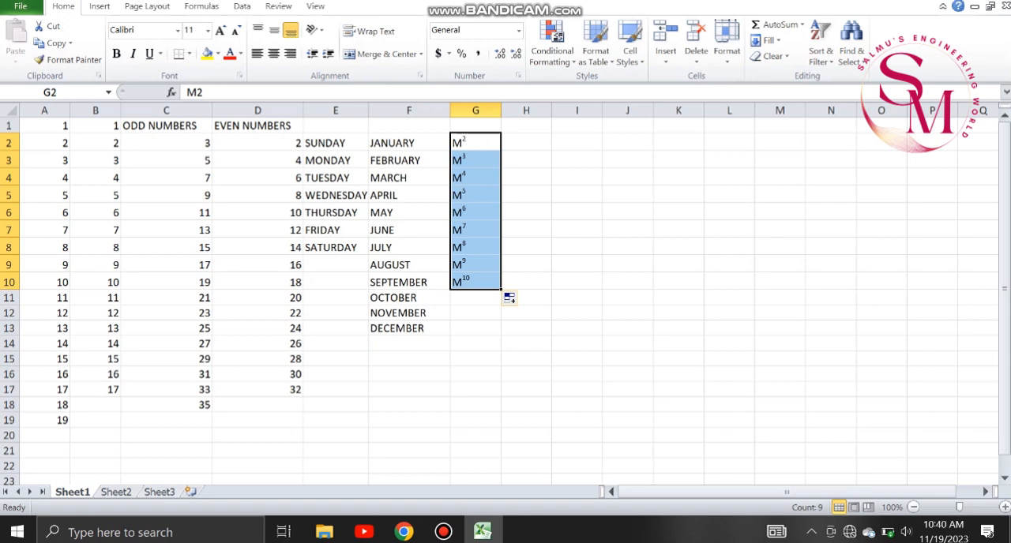
pyautogui.click(526, 211)
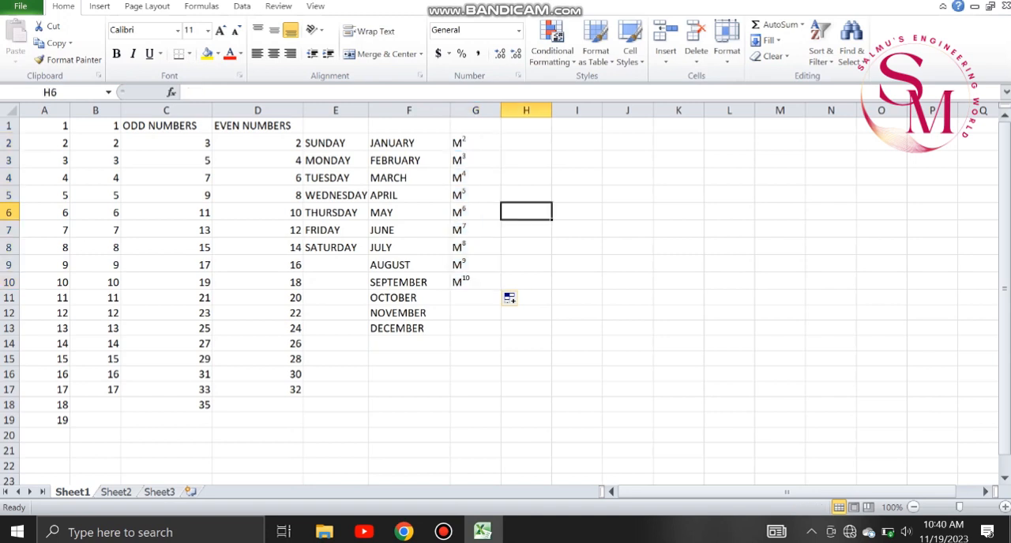
pyautogui.click(526, 143)
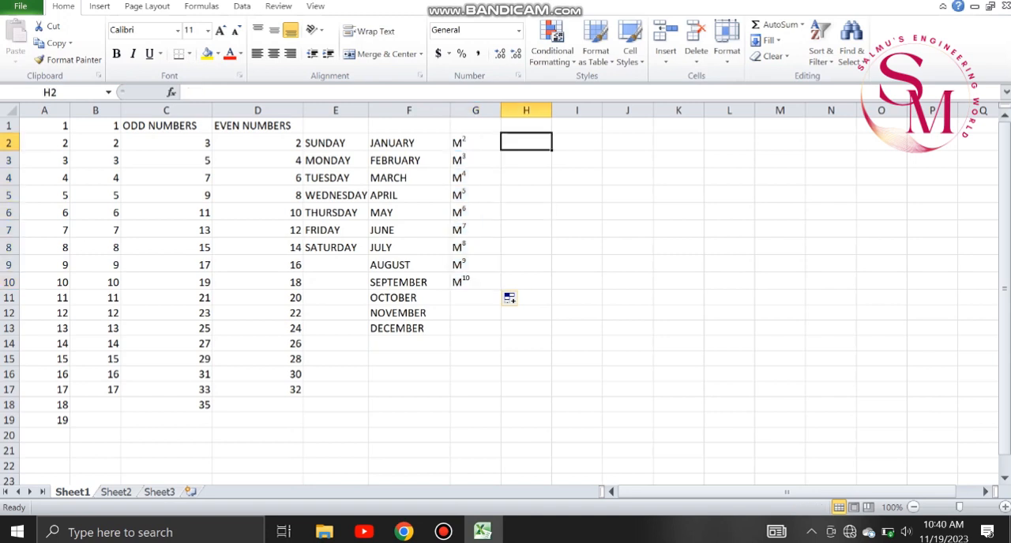